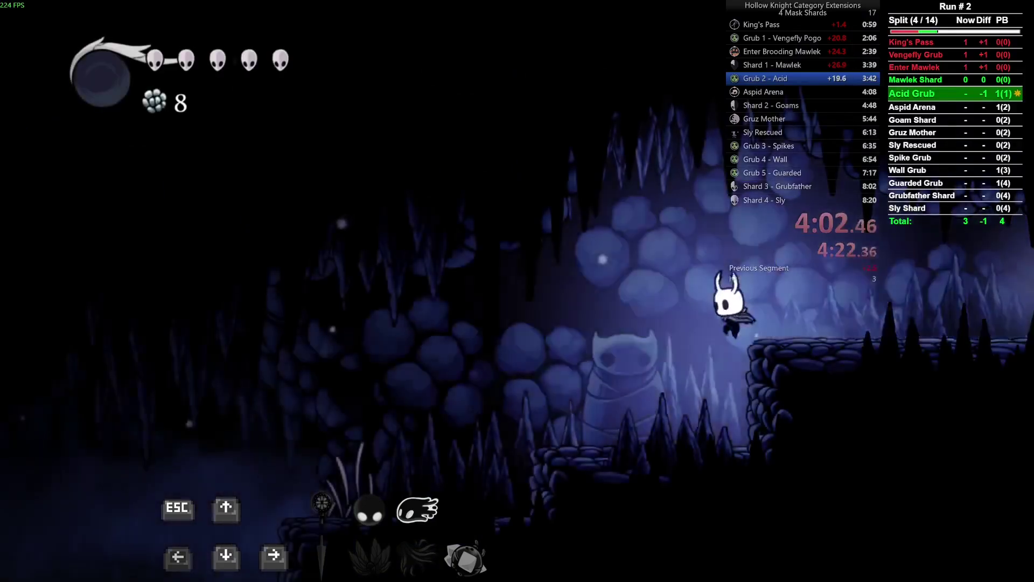
pyautogui.press('Left')
pyautogui.press('z')
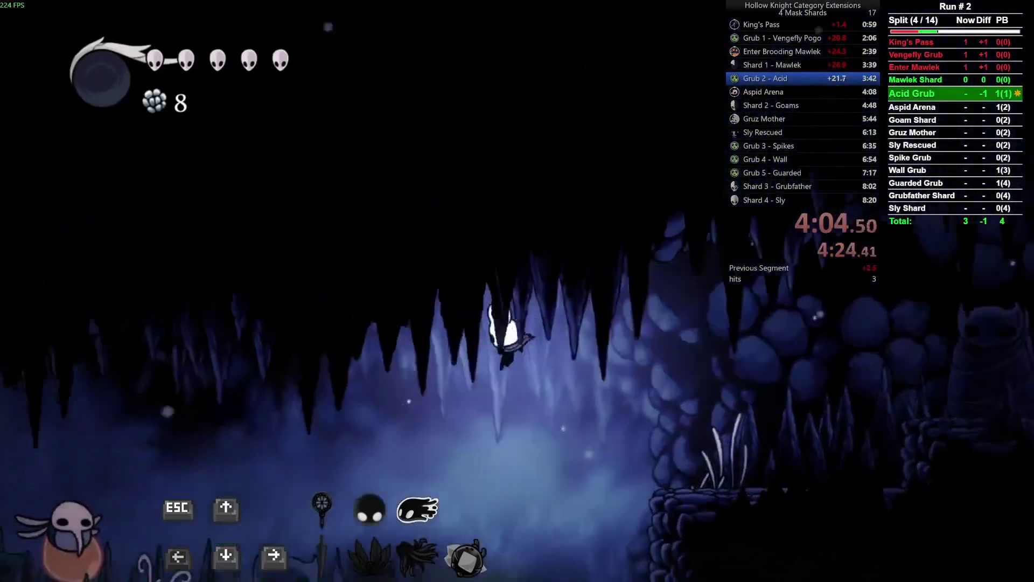
pyautogui.press('Left')
pyautogui.press('z')
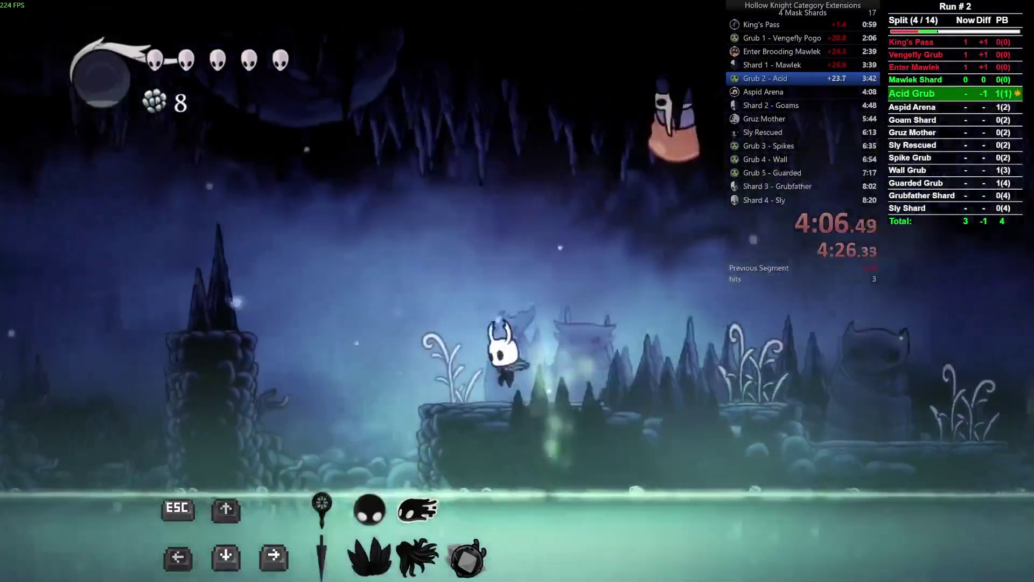
pyautogui.press('Left')
pyautogui.press('z')
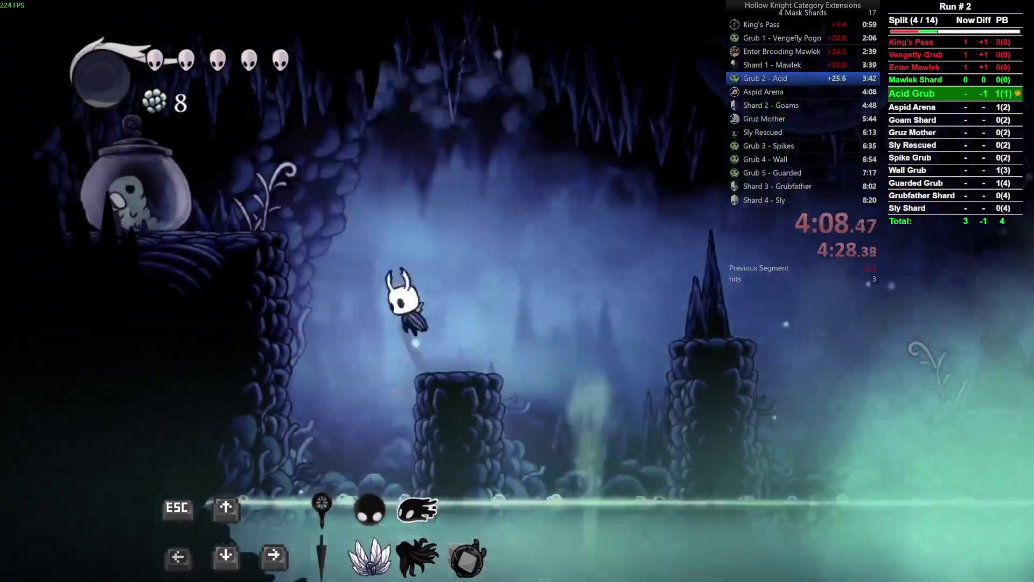
pyautogui.press('Left')
pyautogui.press('z')
pyautogui.press('x')
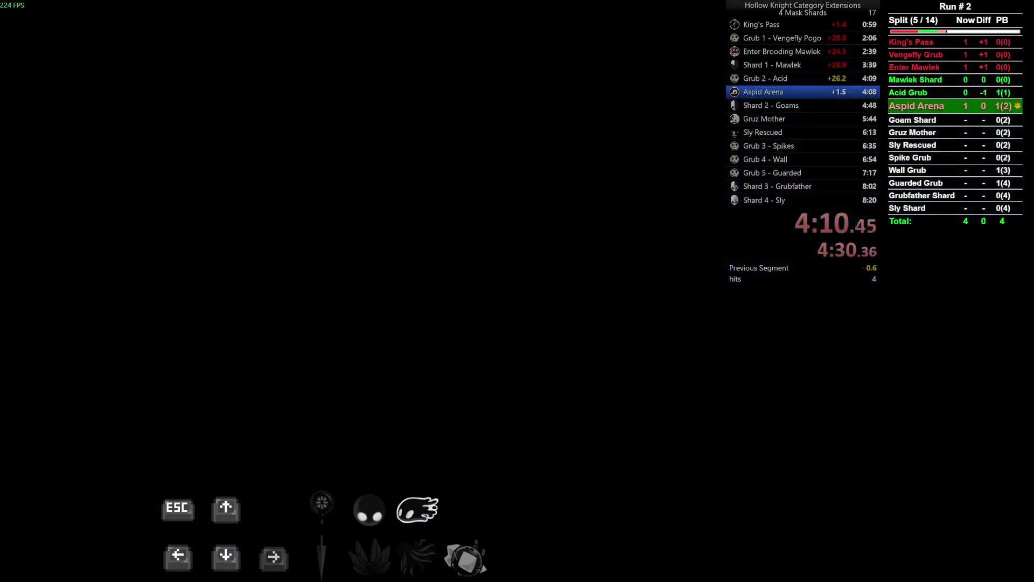
pyautogui.press('Right')
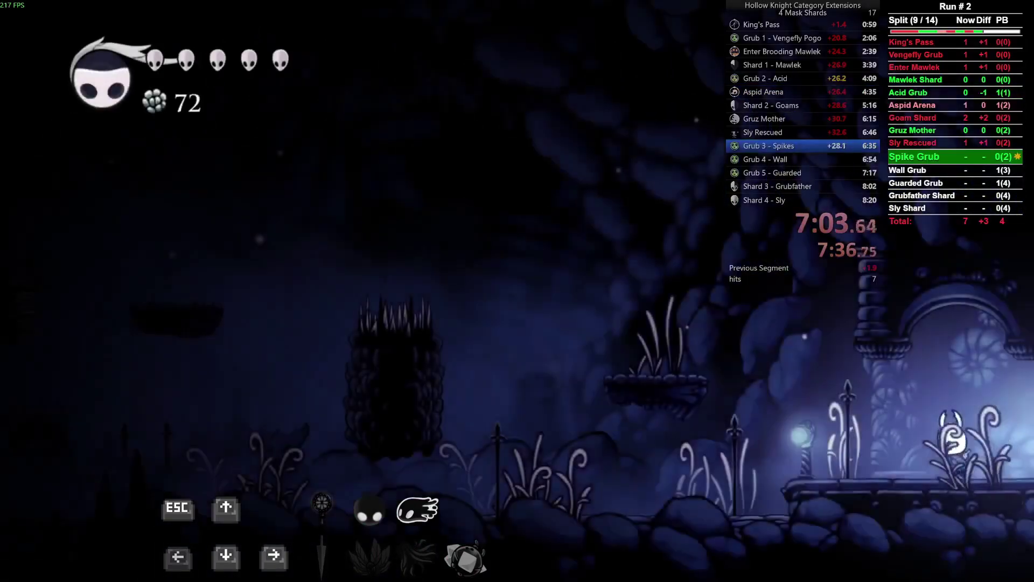
pyautogui.press('z')
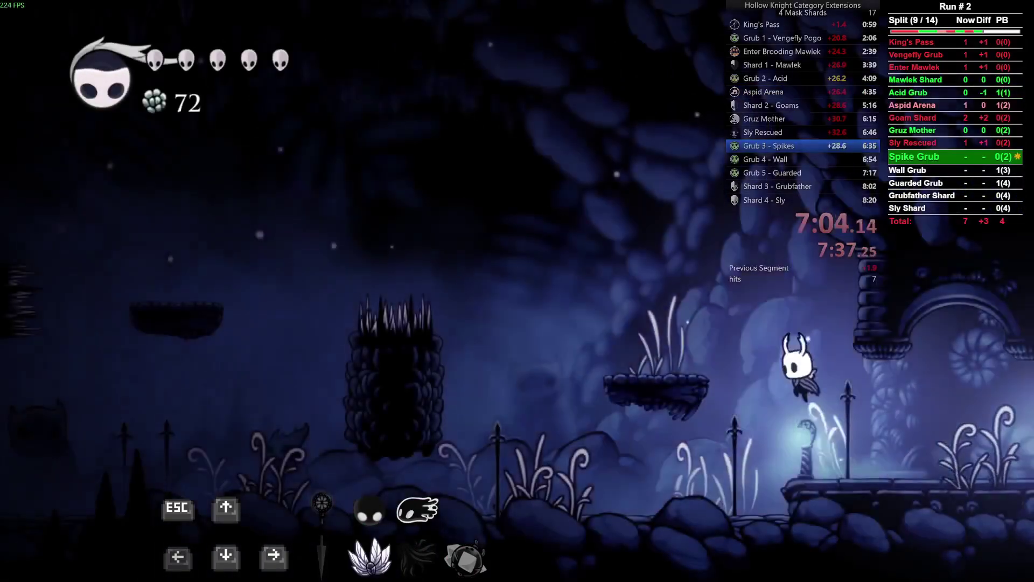
pyautogui.press('Left')
pyautogui.press('z')
pyautogui.press('x')
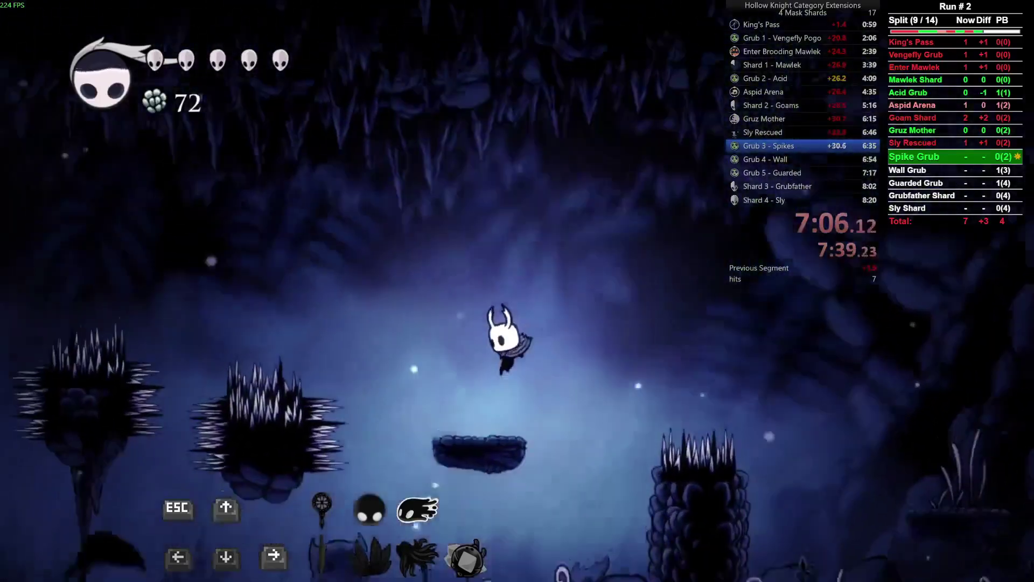
pyautogui.press('Left')
pyautogui.press('x')
pyautogui.press('x')
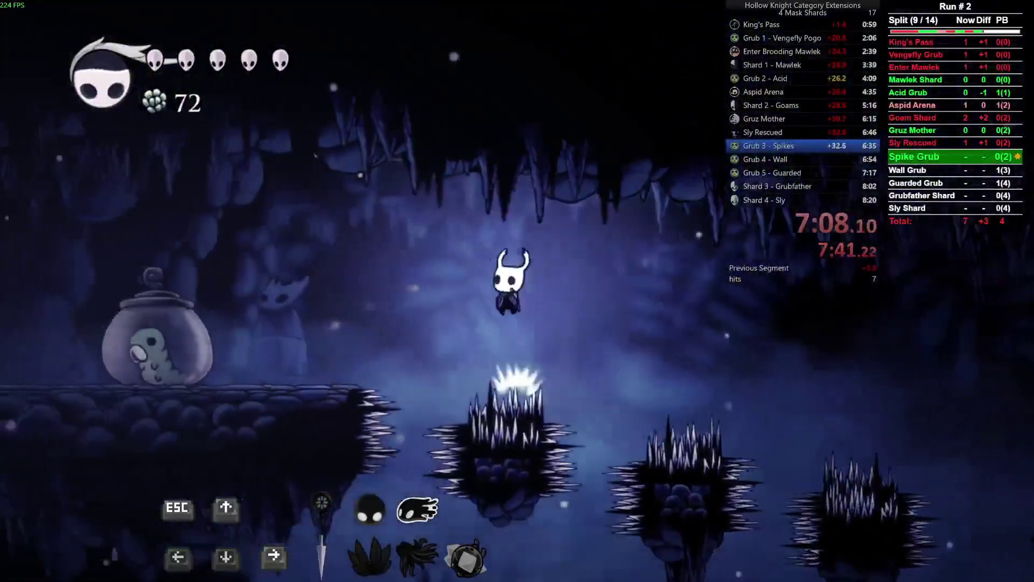
pyautogui.press('Left')
pyautogui.press('x')
pyautogui.press('x')
pyautogui.press('Right')
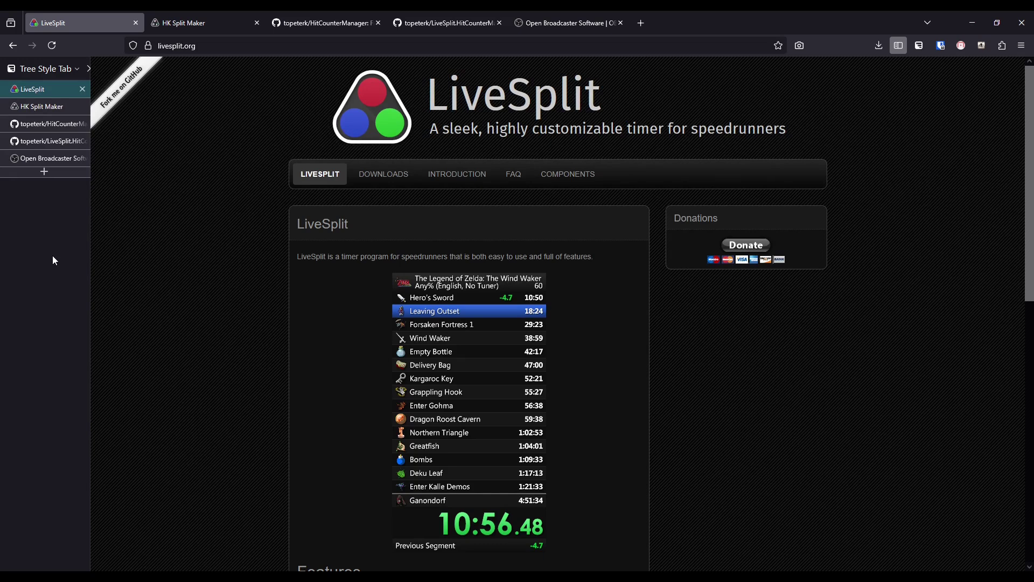
# In HK Split Maker, load the pre-made Any% Steel Soul category and show its splits in the UI (Beta) editor.
pyautogui.click(42, 106)
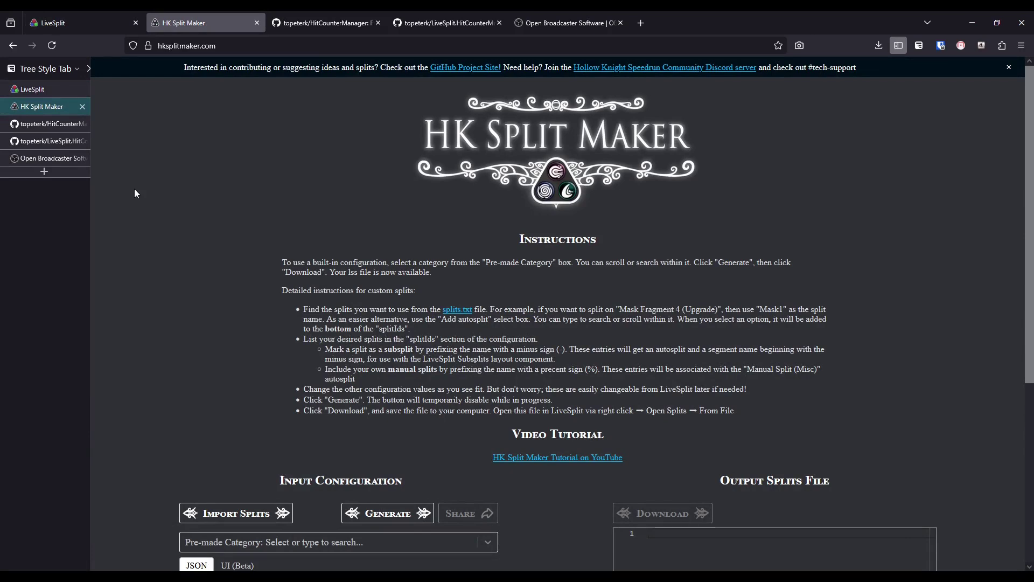
pyautogui.click(240, 544)
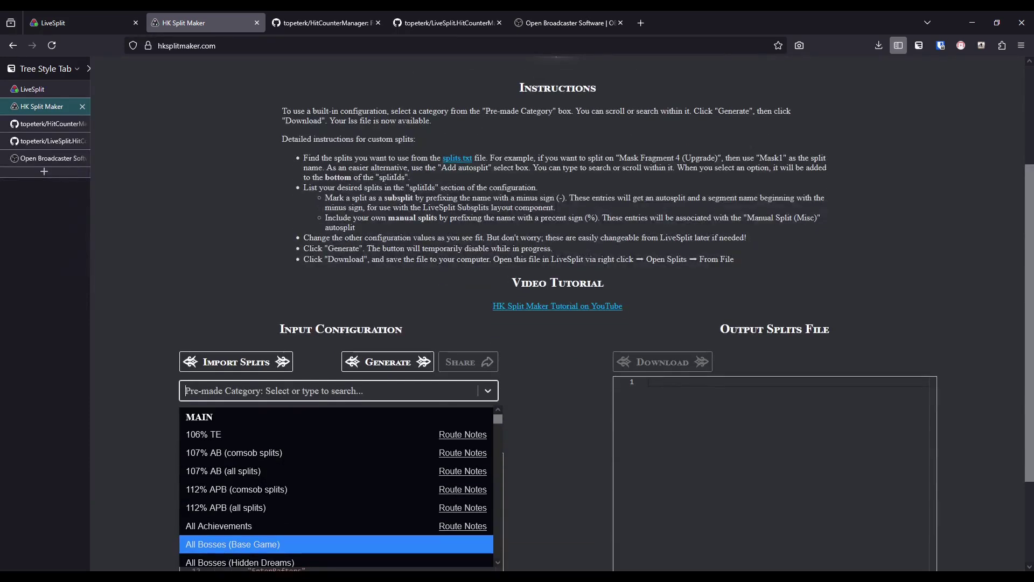
pyautogui.write('Steel')
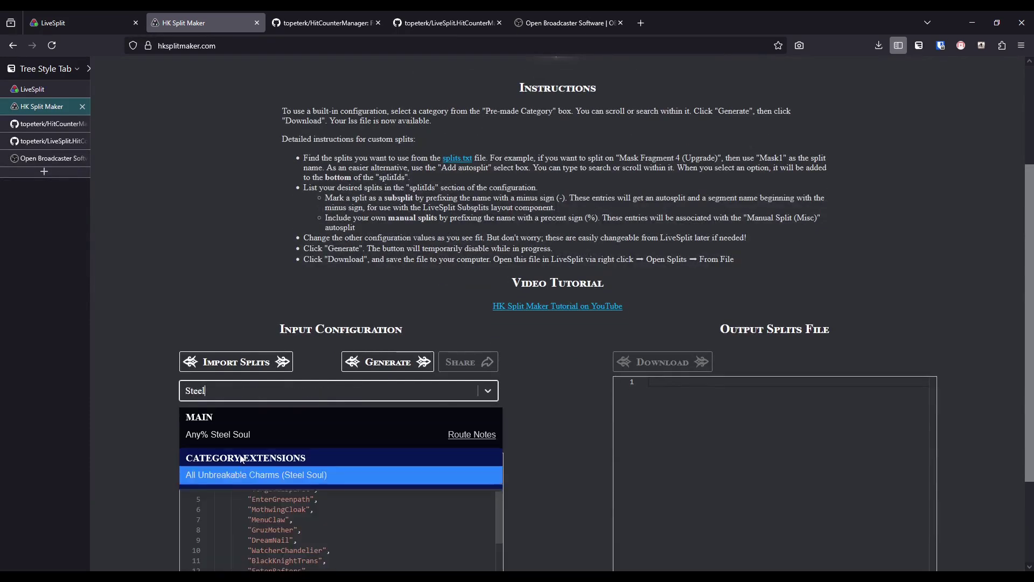
pyautogui.click(244, 439)
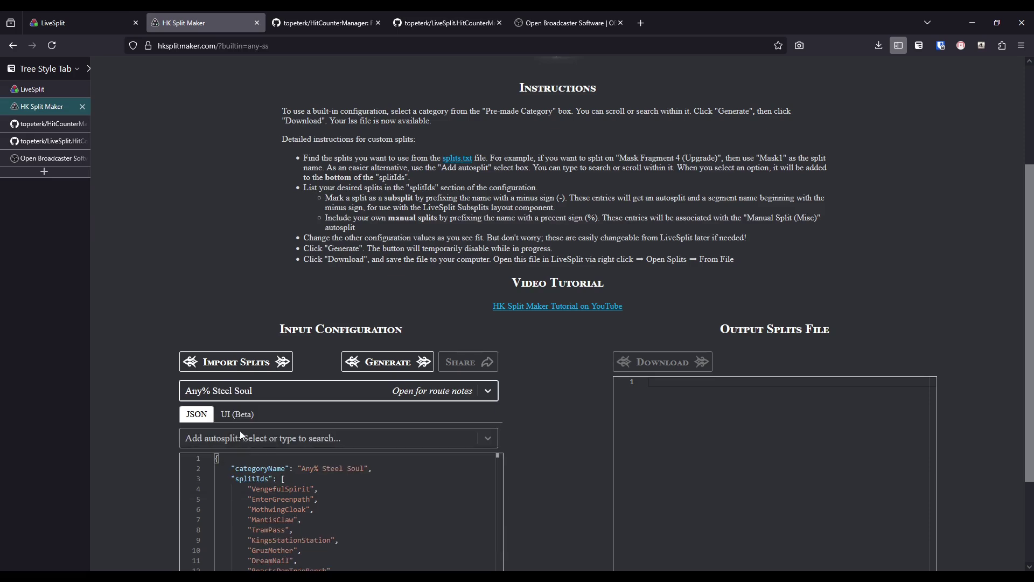
pyautogui.click(239, 416)
# Remove the Tram Pass (Item) autosplit and move Gruz Mother (Boss) directly above Mantis Claw (Skill).
pyautogui.scroll(-6, 141, 437)
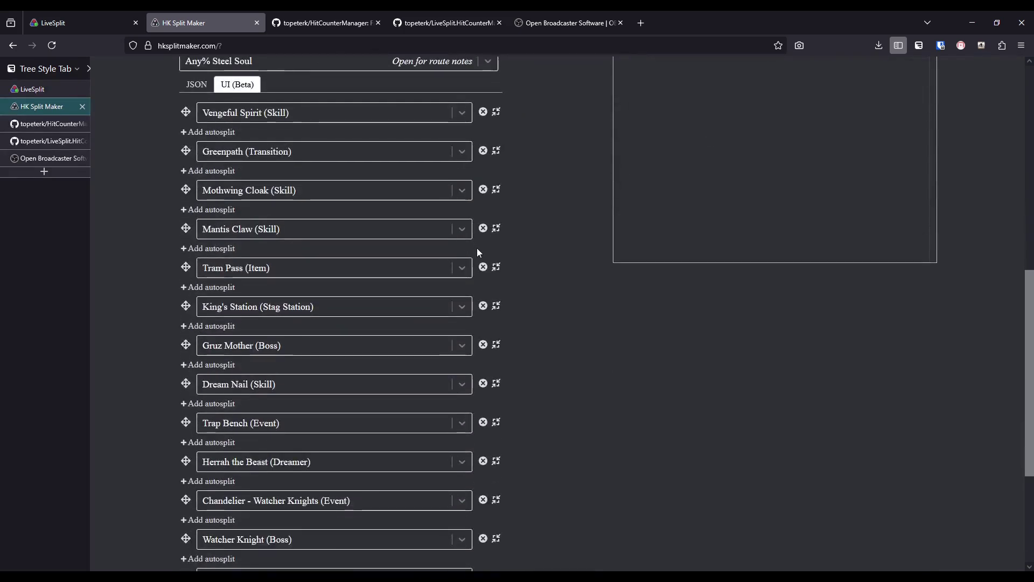
pyautogui.click(484, 269)
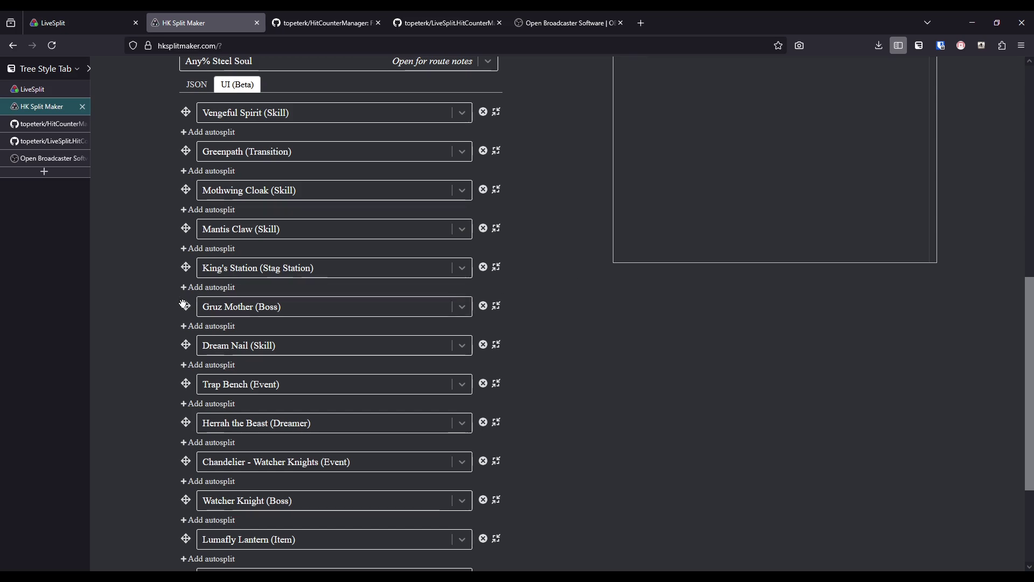
pyautogui.moveTo(183, 304); pyautogui.dragTo(187, 226)
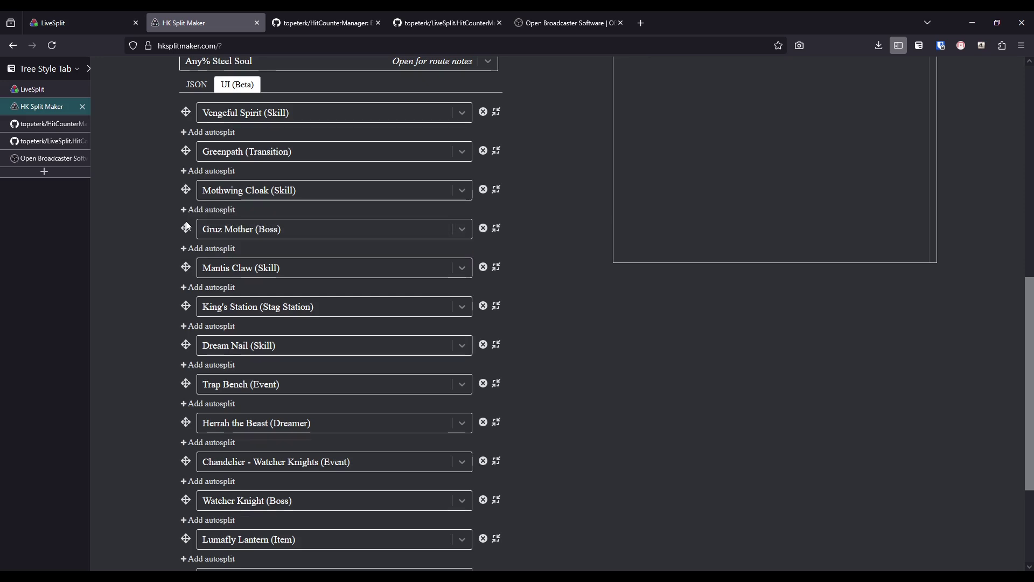
# Reorder the autosplits: King's Station after Watcher Knight, Lumafly Lantern and Crystal Heart between Mantis Claw and Dream Nail, and Uumuu after Dream Nail.
pyautogui.moveTo(193, 306); pyautogui.dragTo(186, 361)
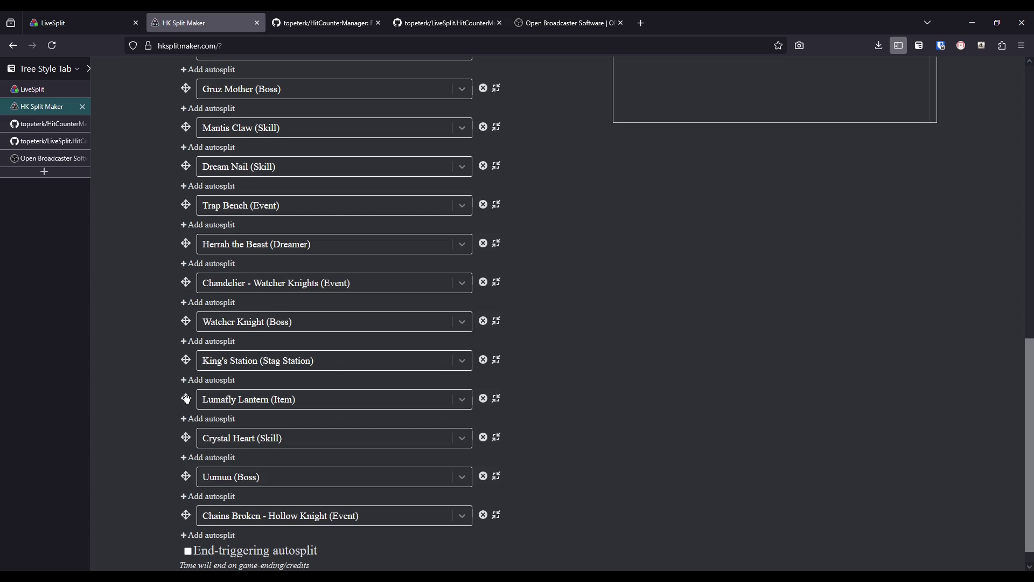
pyautogui.moveTo(186, 399); pyautogui.dragTo(183, 170)
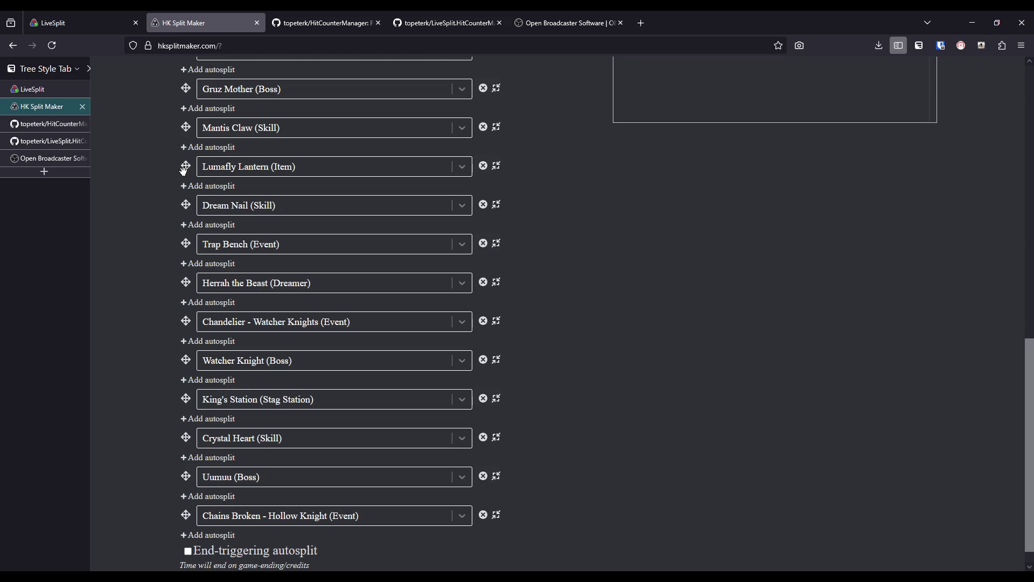
pyautogui.moveTo(186, 438); pyautogui.dragTo(172, 215)
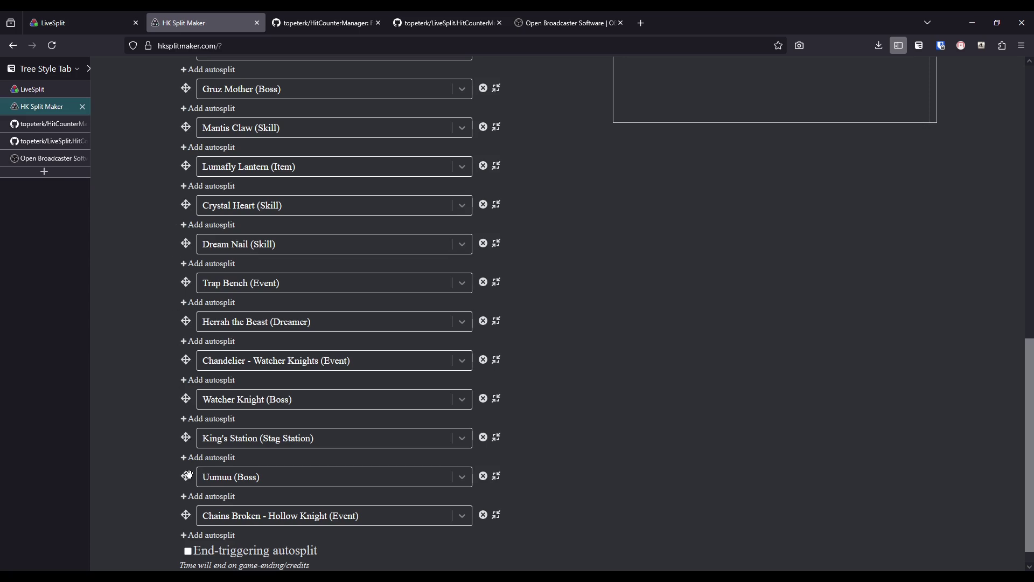
pyautogui.moveTo(186, 475); pyautogui.dragTo(182, 281)
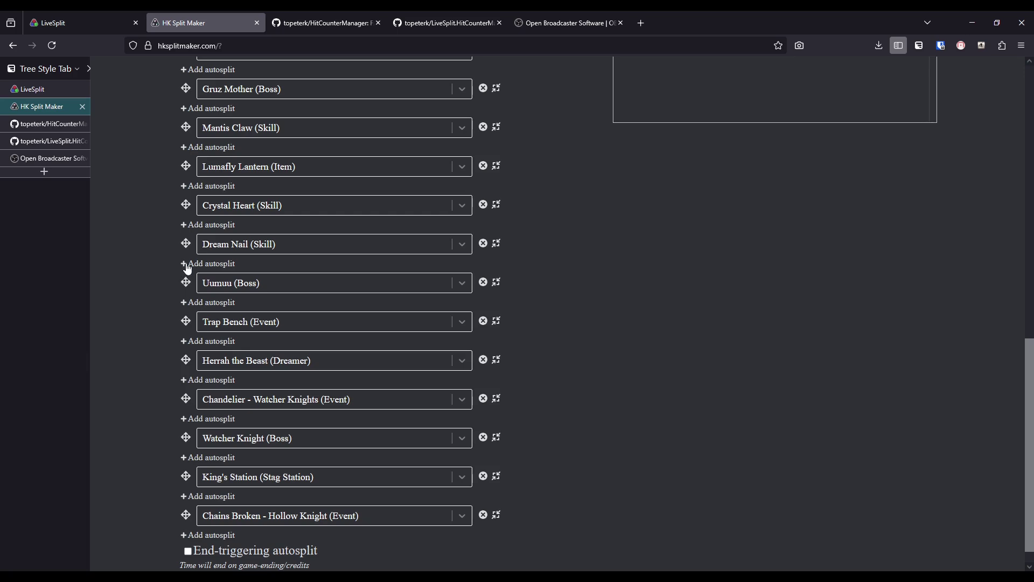
# Add a Shade Soul (Skill) autosplit between Dream Nail (Skill) and Uumuu (Boss).
pyautogui.click(187, 268)
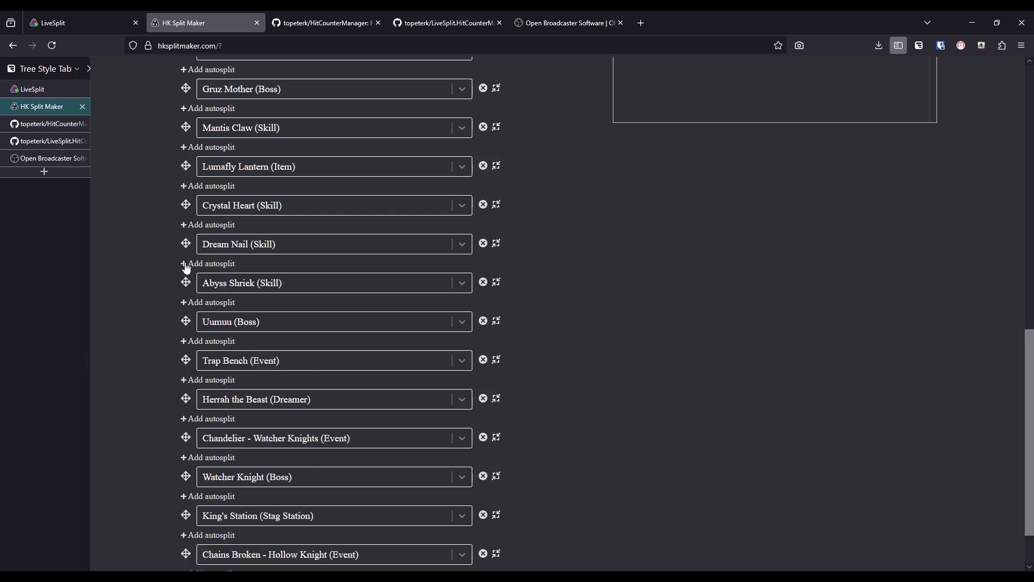
pyautogui.click(216, 283)
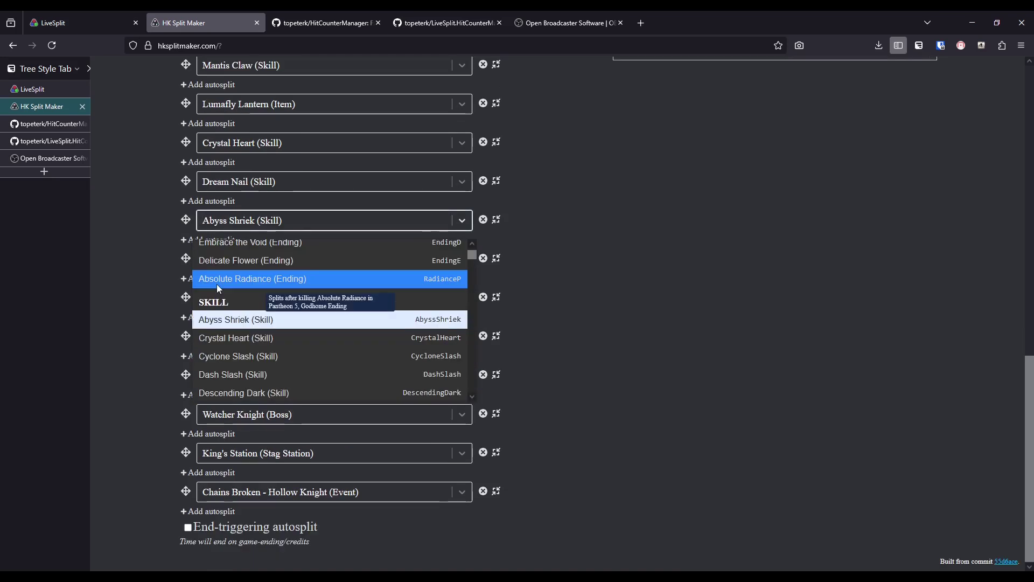
pyautogui.write('Shade')
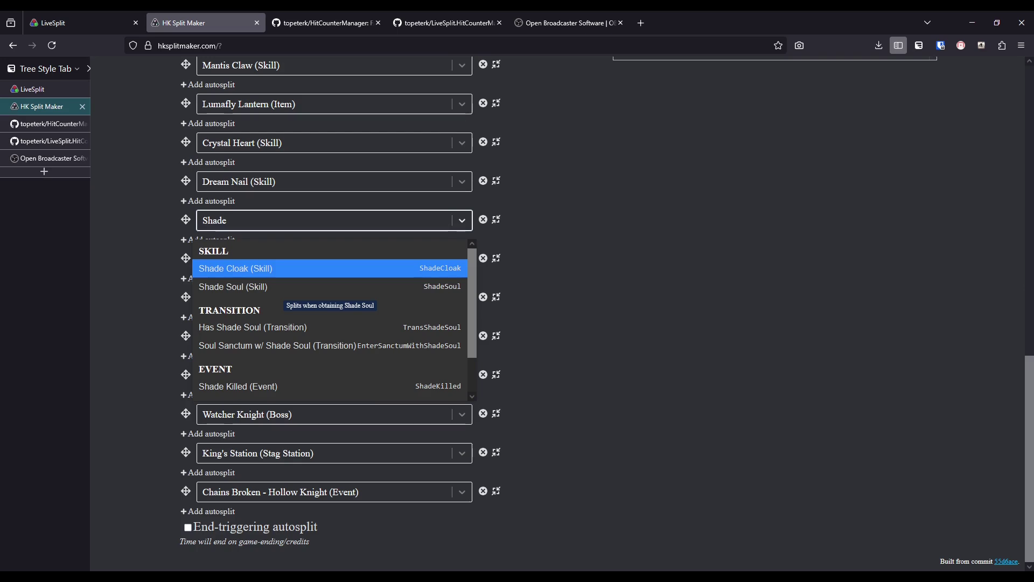
pyautogui.press('Down')
pyautogui.press('Return')
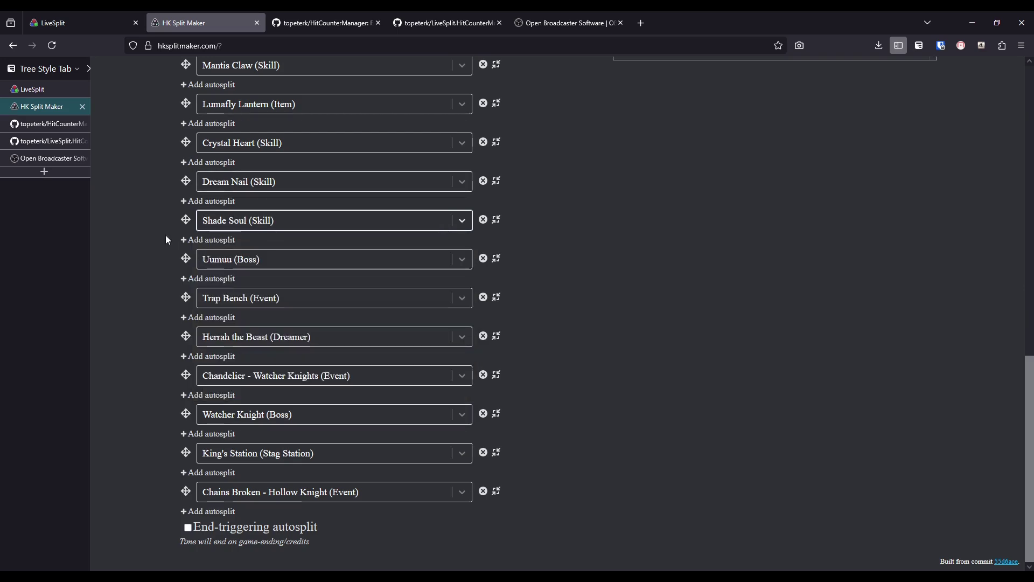
# Generate the splits file and save it to Downloads as any_steel_soul.lss, replacing the existing file.
pyautogui.scroll(9, 748, 373)
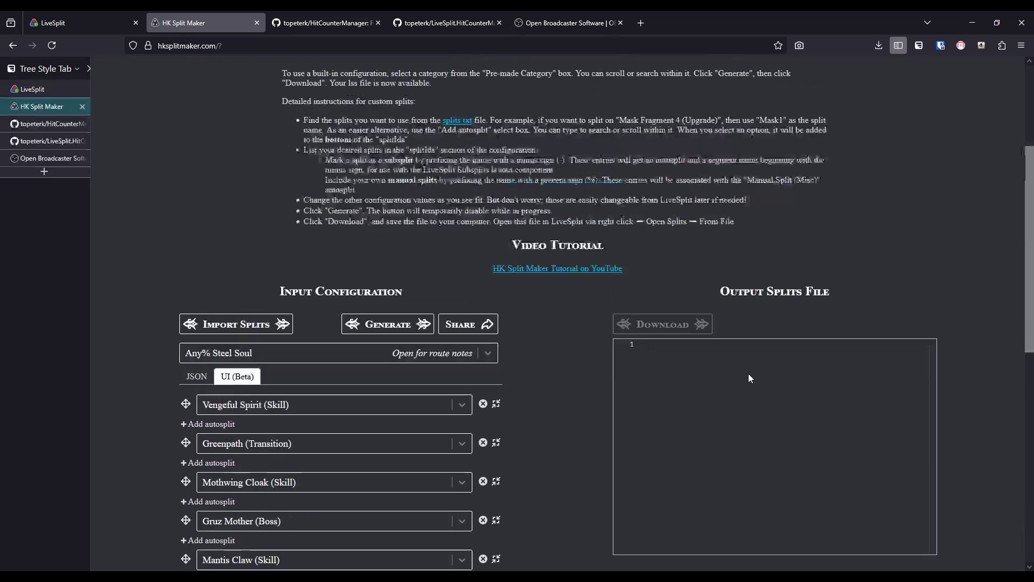
pyautogui.click(383, 326)
pyautogui.click(687, 325)
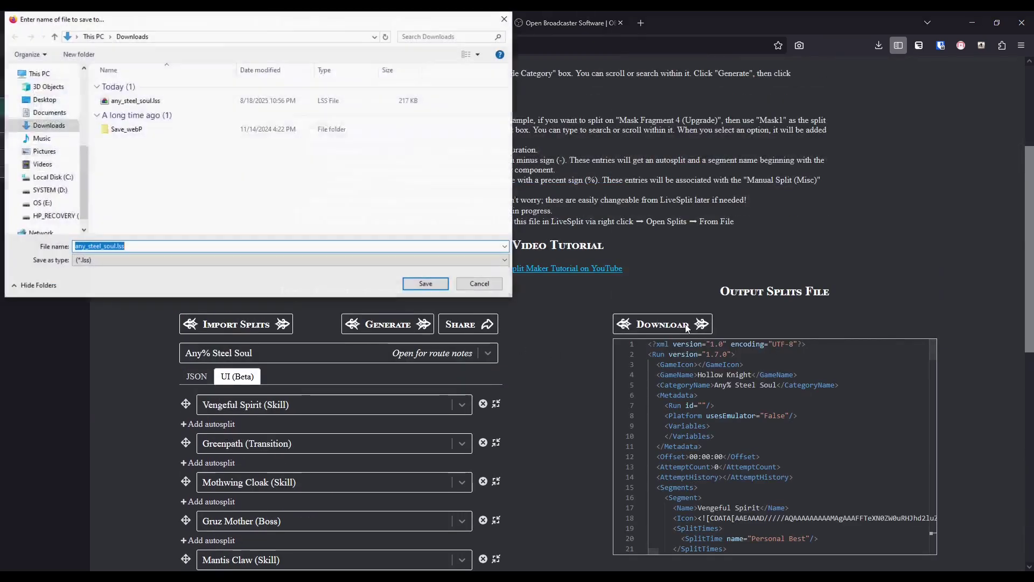
pyautogui.click(437, 284)
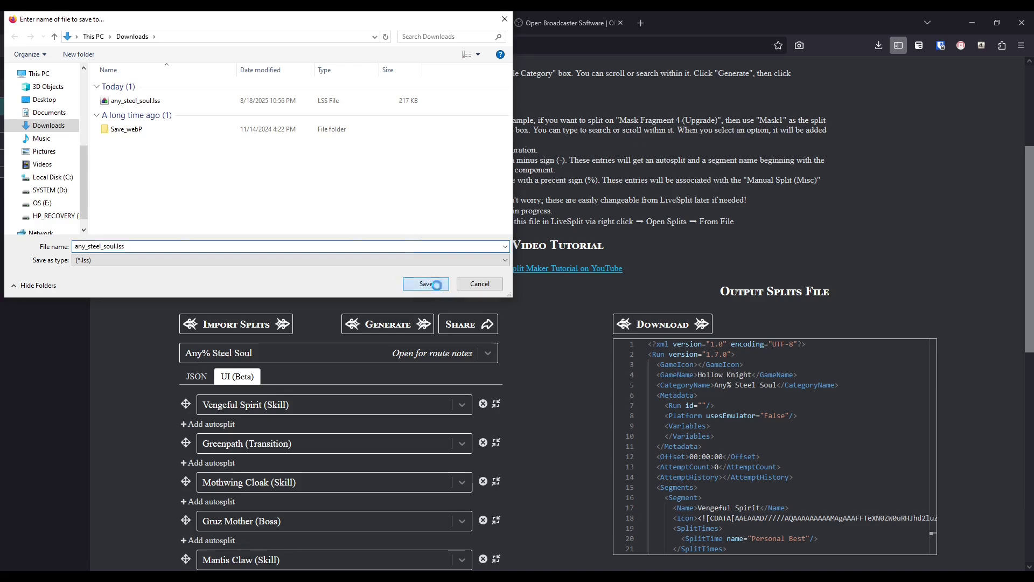
pyautogui.click(547, 296)
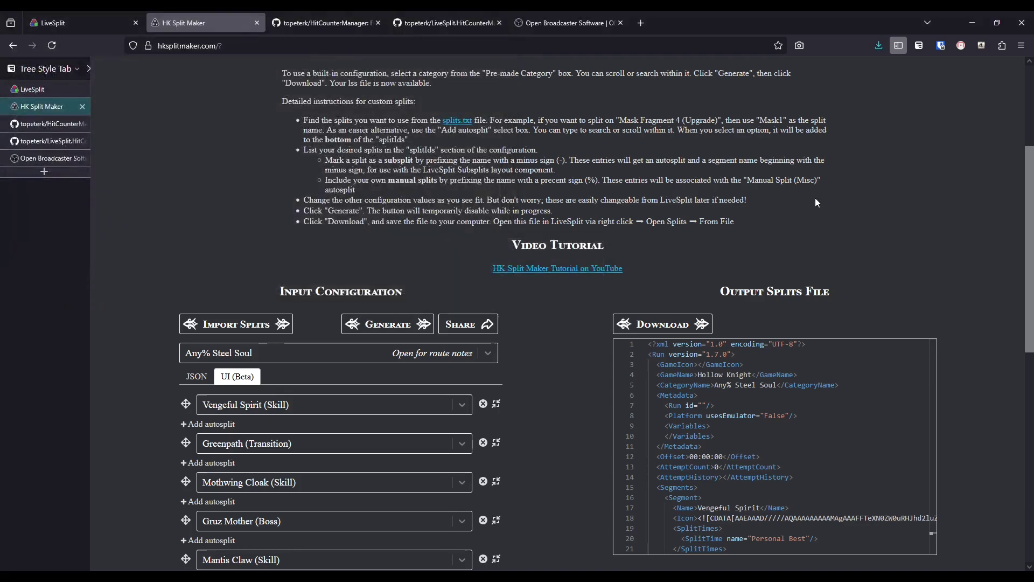
# Open the downloaded any_steel_soul.lss in LiveSplit and bring up the Splits Editor for it.
pyautogui.click(878, 44)
pyautogui.click(793, 70)
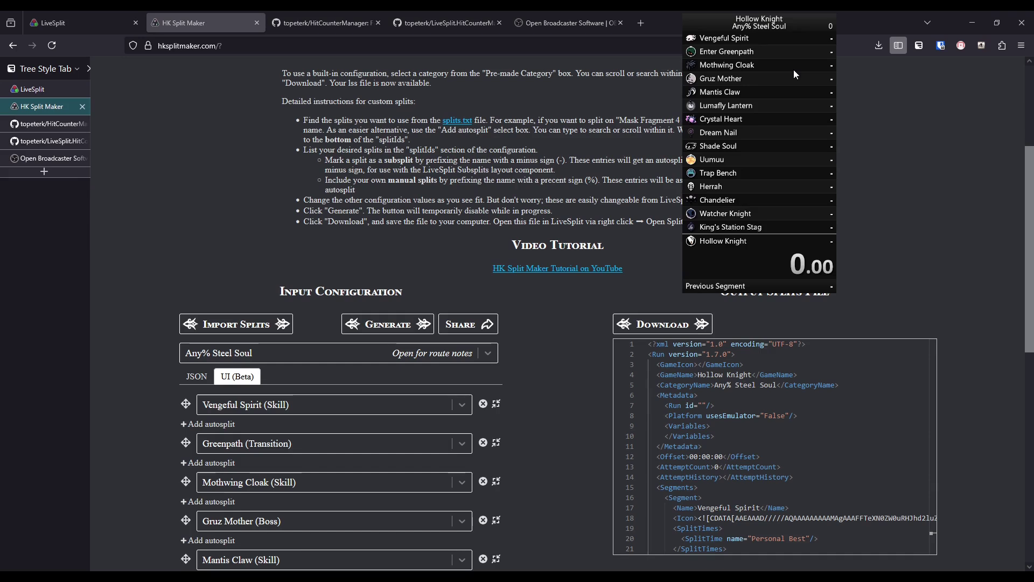
pyautogui.rightClick(794, 69)
pyautogui.click(806, 77)
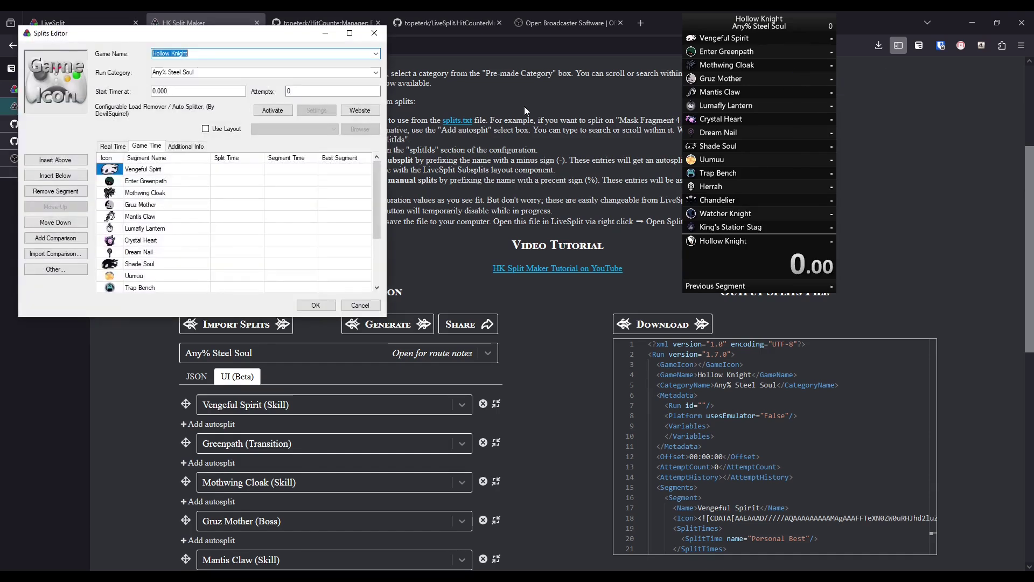
# Activate the Hollow Knight autosplitter, set its hit counter to Hits / dream falls, and accept the splits changes.
pyautogui.click(264, 111)
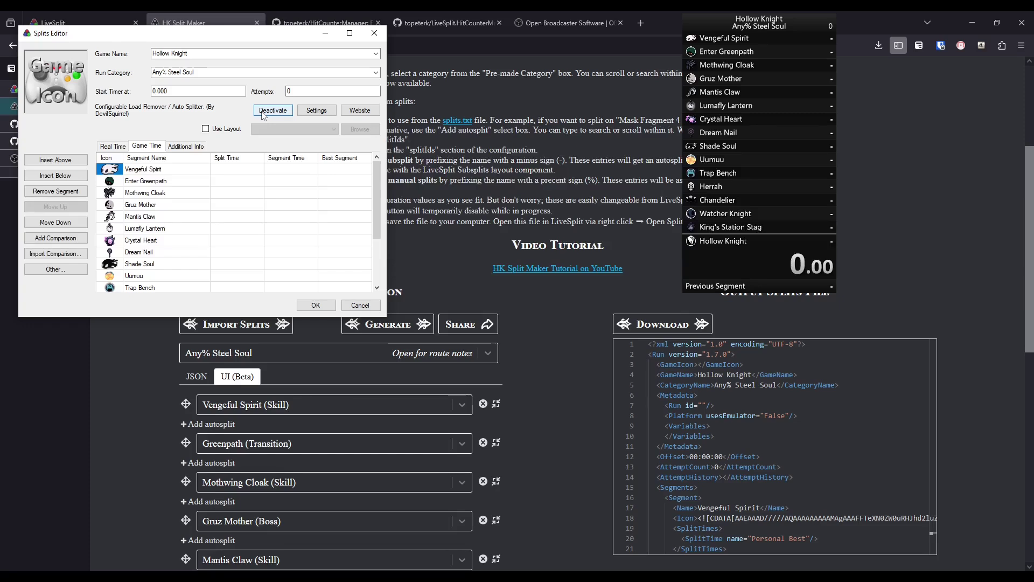
pyautogui.click(315, 111)
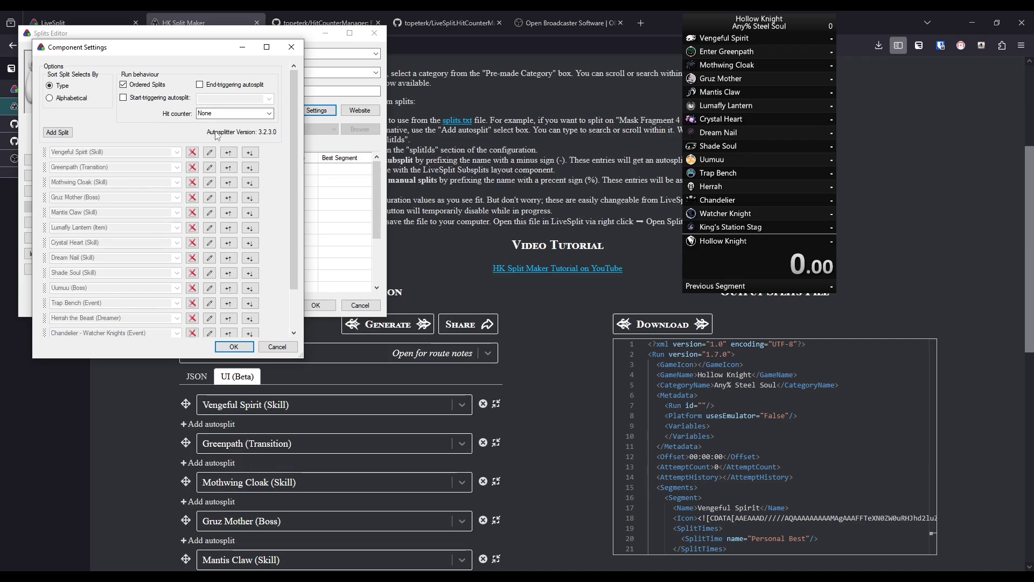
pyautogui.click(269, 114)
pyautogui.click(253, 127)
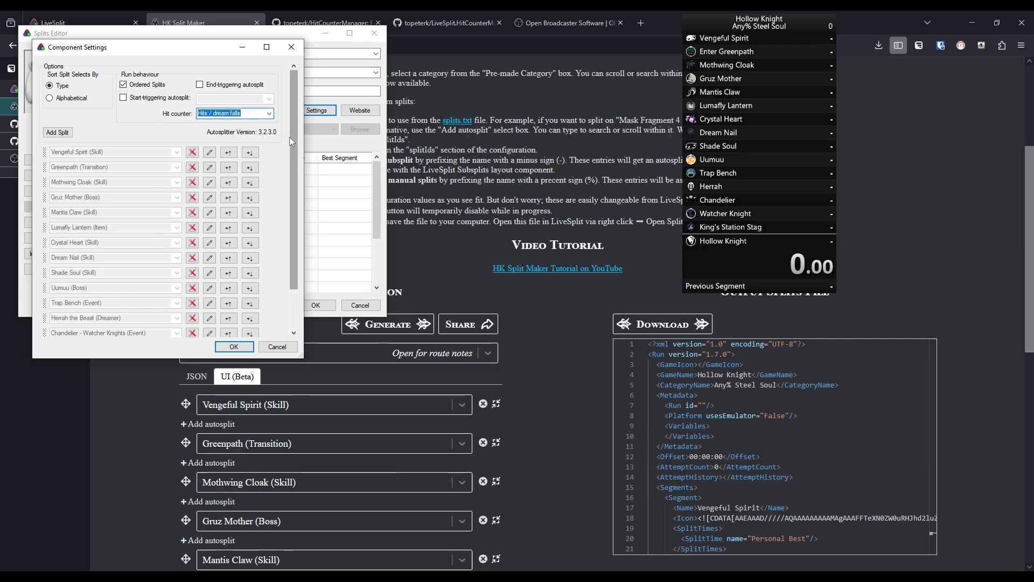
pyautogui.click(233, 346)
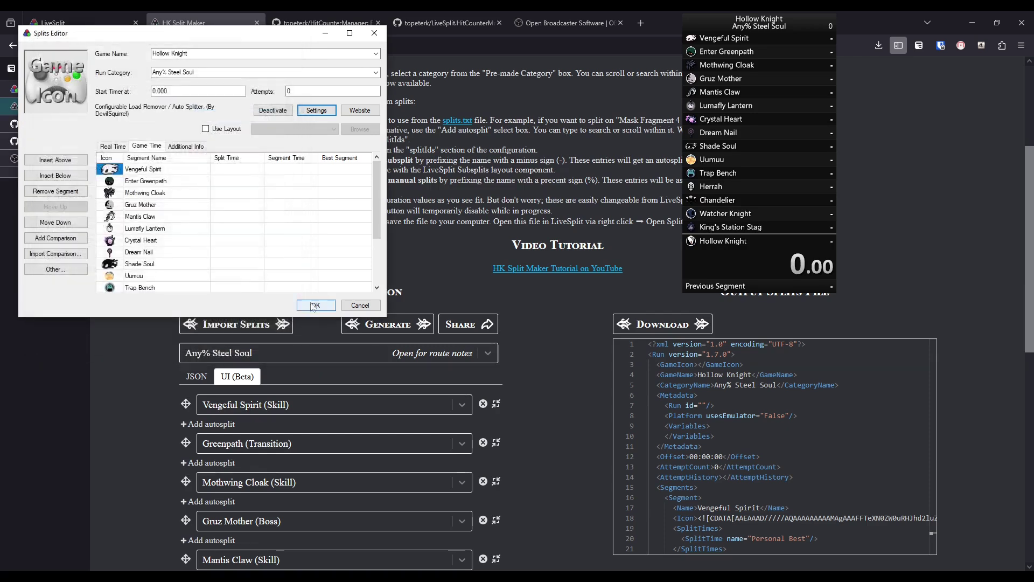
pyautogui.click(317, 305)
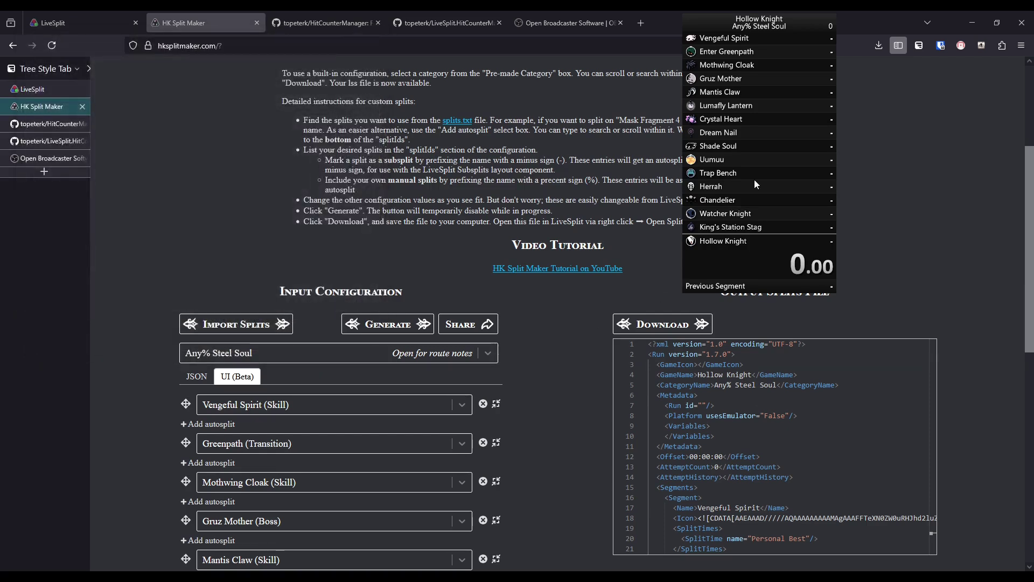
# Save the updated Any% Steel Soul splits in LiveSplit.
pyautogui.rightClick(754, 180)
pyautogui.click(767, 210)
# Review the HitCounterManager repository and program, the connector repository, and LiveSplit.HitCounterManagerConnector.dll in LiveSplit's Components folder.
pyautogui.click(42, 124)
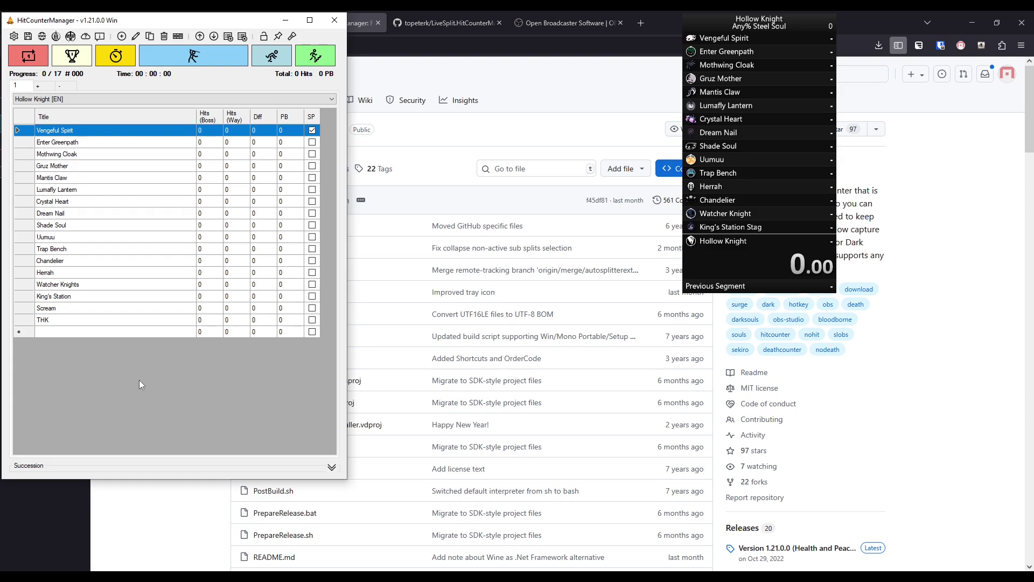
pyautogui.click(151, 498)
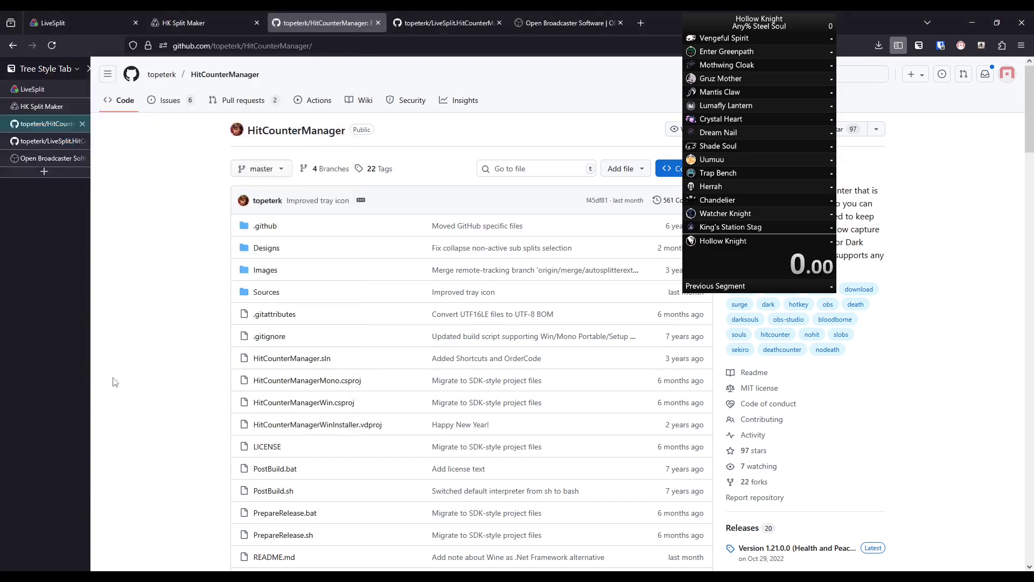
pyautogui.click(43, 141)
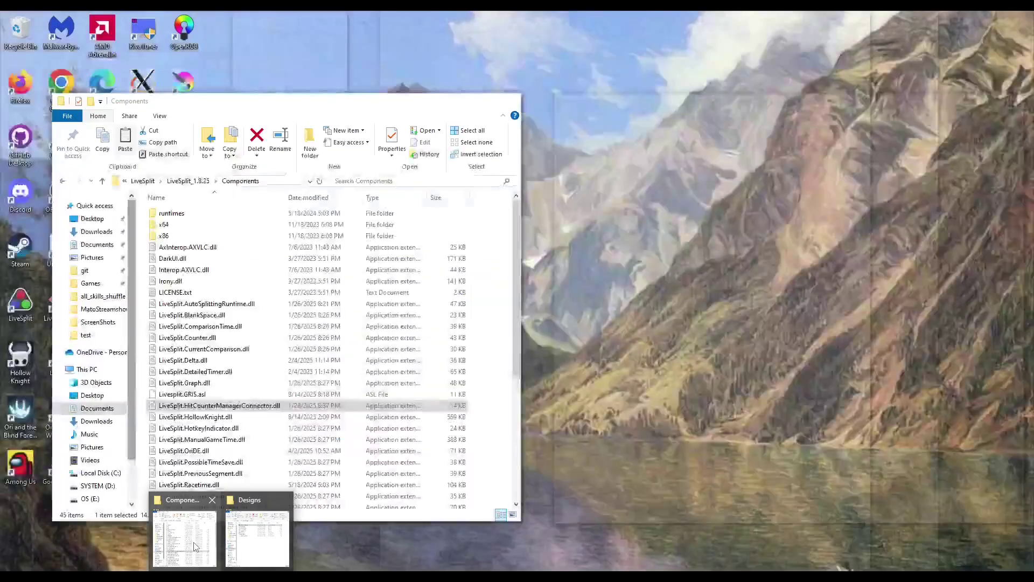
pyautogui.click(184, 526)
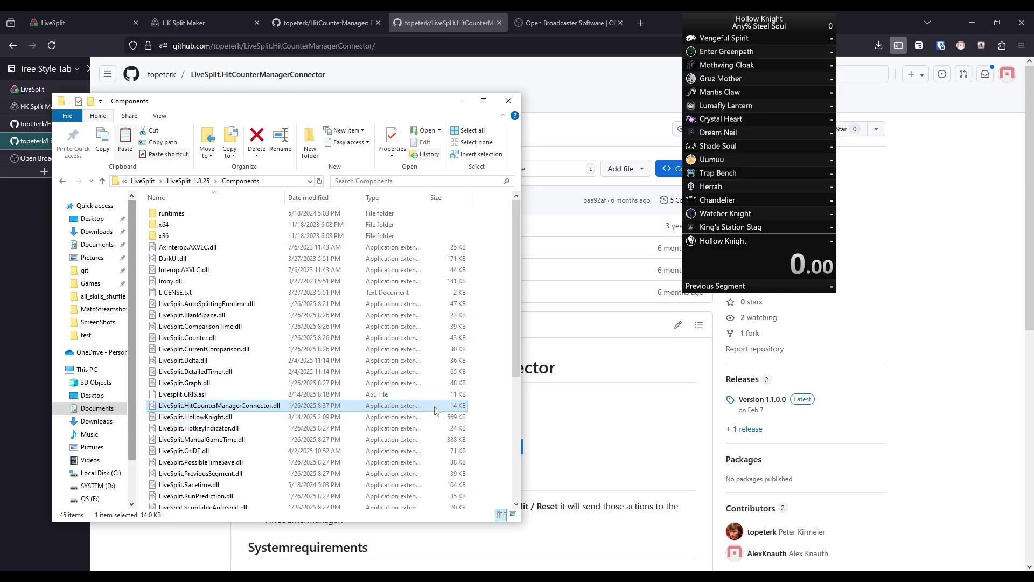
pyautogui.moveTo(279, 413)
# Open LiveSplit's Layout Editor and add a Text component and a HitCounterManager Connector component to the layout.
pyautogui.click(760, 194)
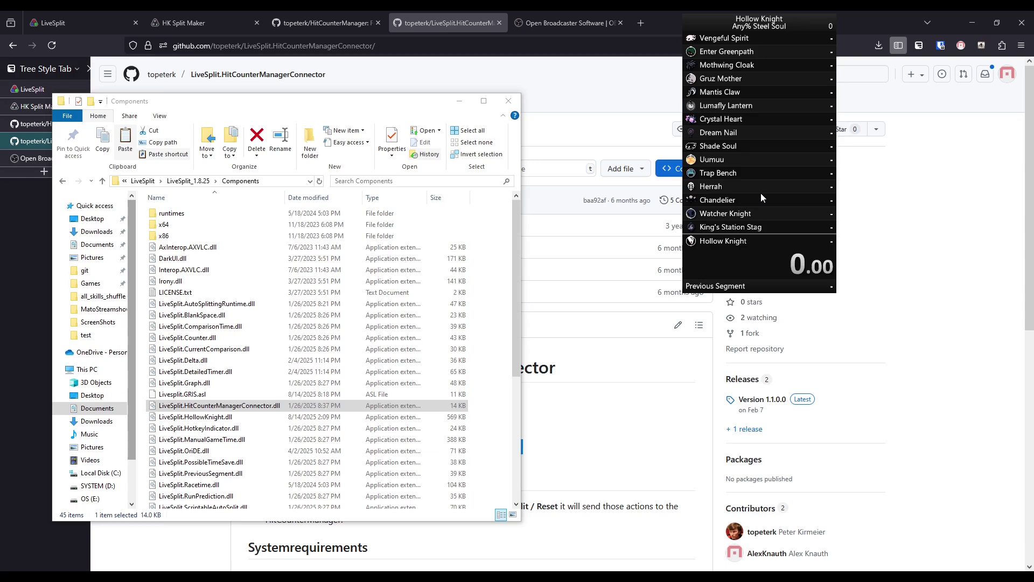
pyautogui.rightClick(761, 197)
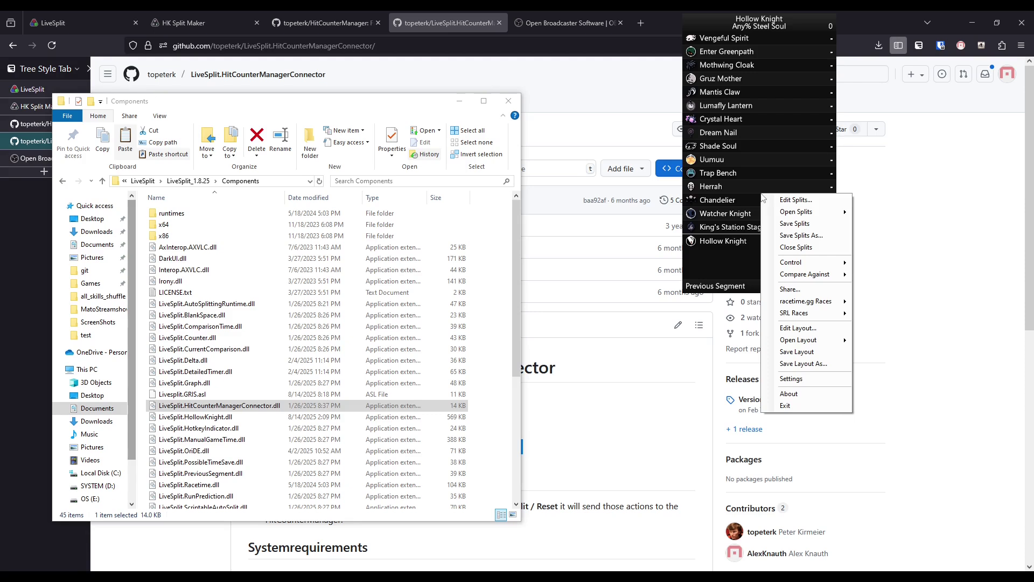
pyautogui.click(794, 328)
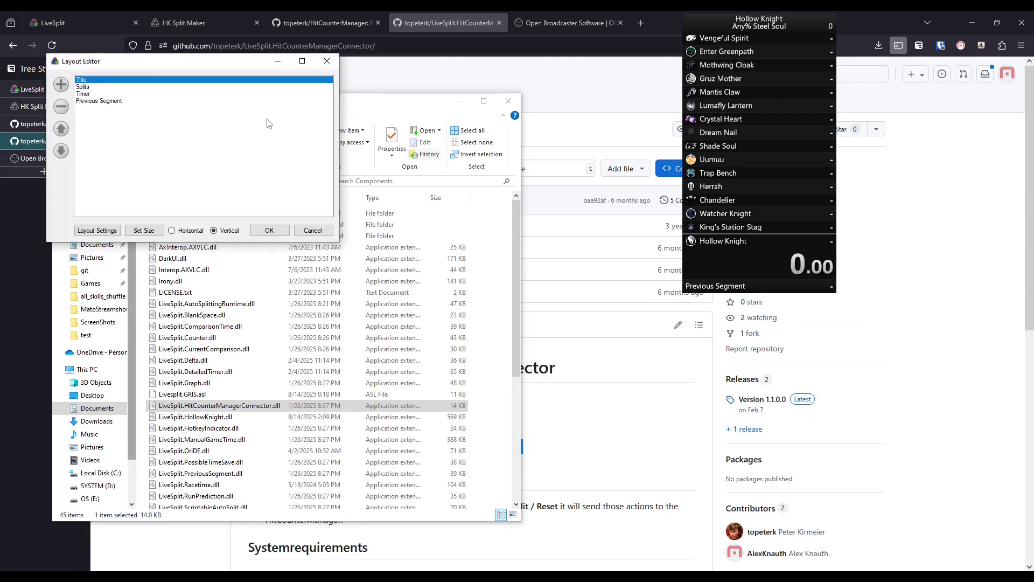
pyautogui.click(60, 84)
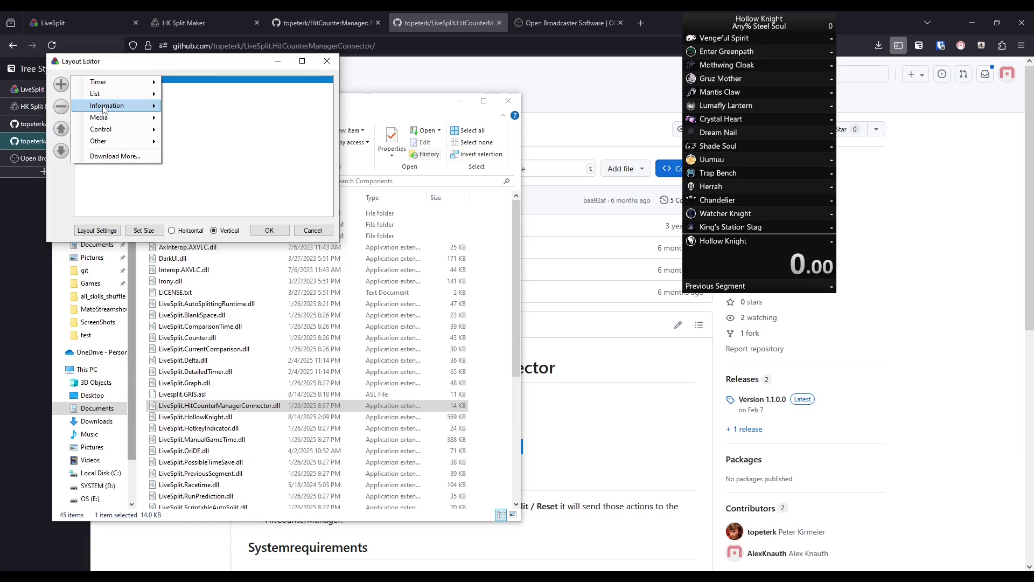
pyautogui.moveTo(105, 109)
pyautogui.click(197, 195)
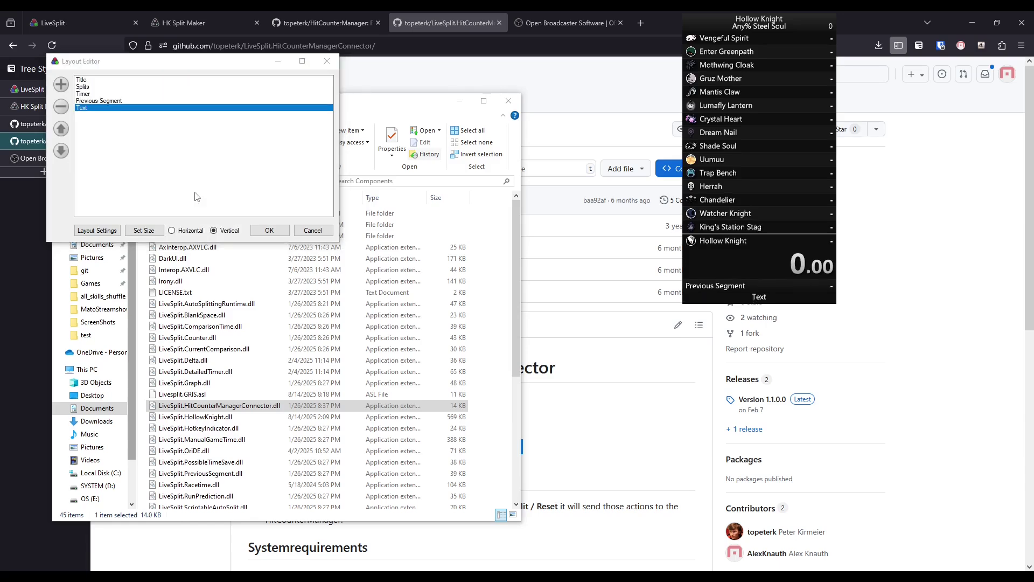
pyautogui.click(61, 84)
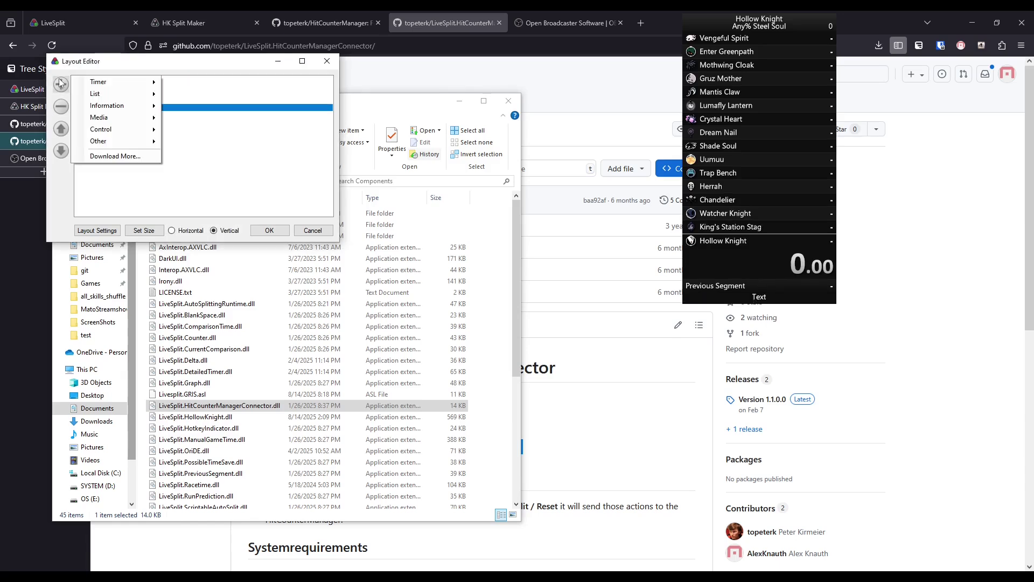
pyautogui.moveTo(94, 130)
pyautogui.click(202, 143)
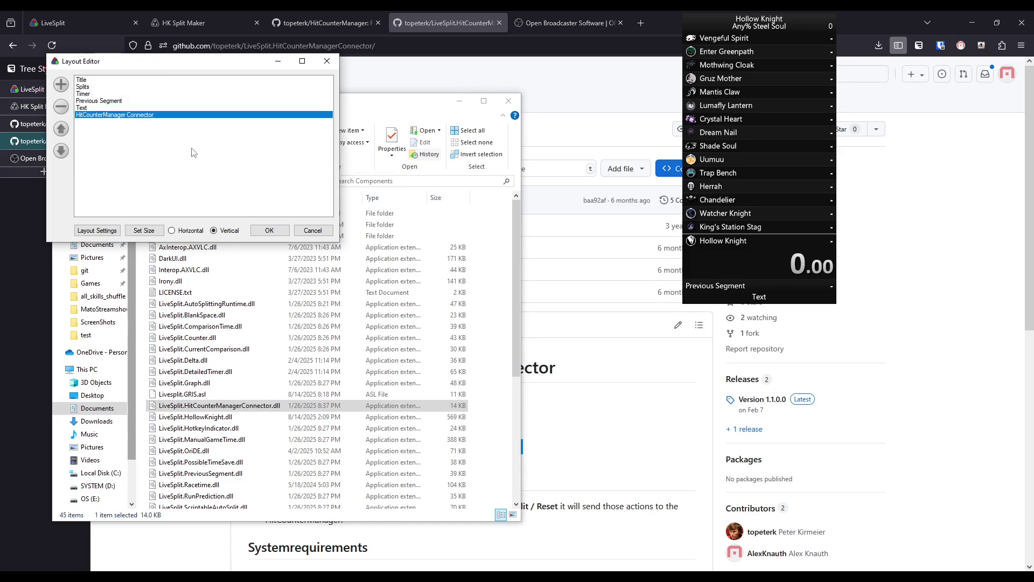
# Lower the layout's background opacity to a little over half, and give the Text component the left text "hits" and custom variable "hits".
pyautogui.click(93, 231)
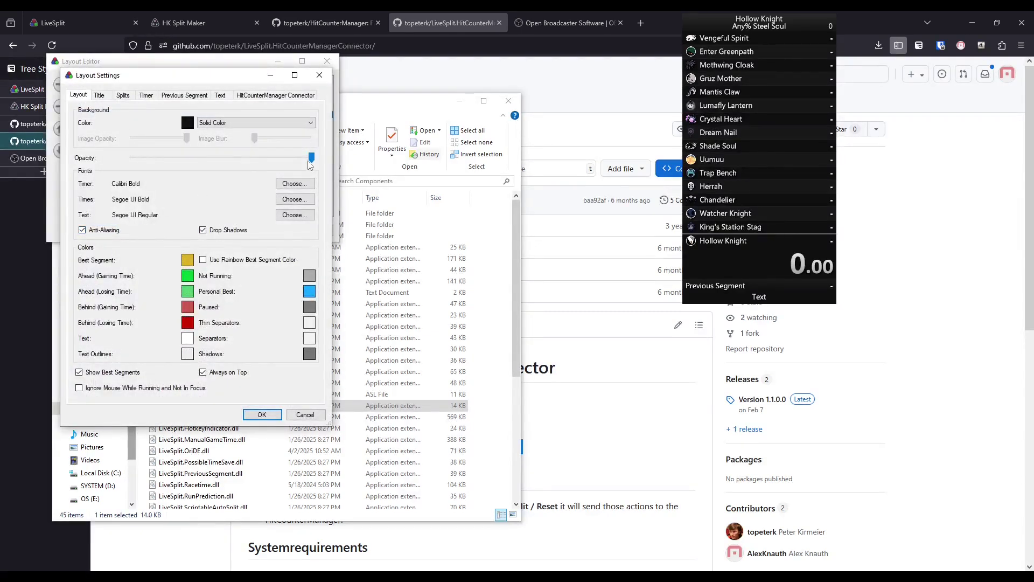
pyautogui.moveTo(311, 157); pyautogui.dragTo(235, 158)
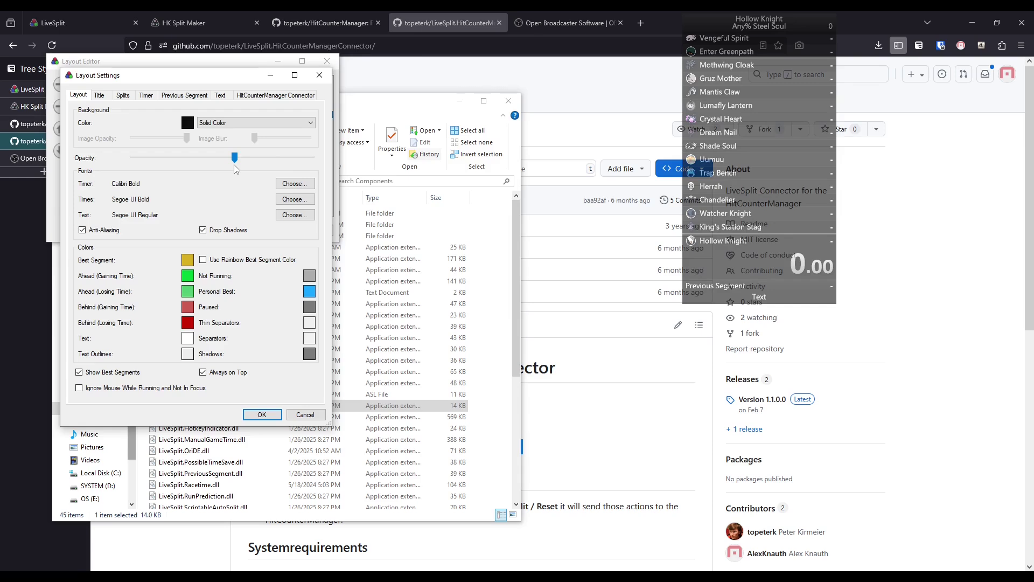
pyautogui.click(220, 95)
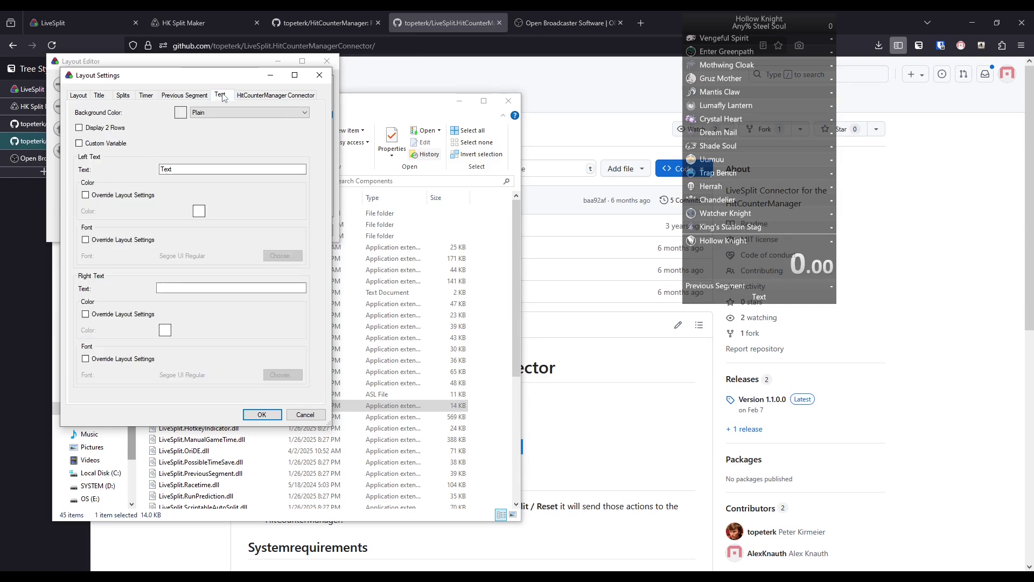
pyautogui.click(80, 144)
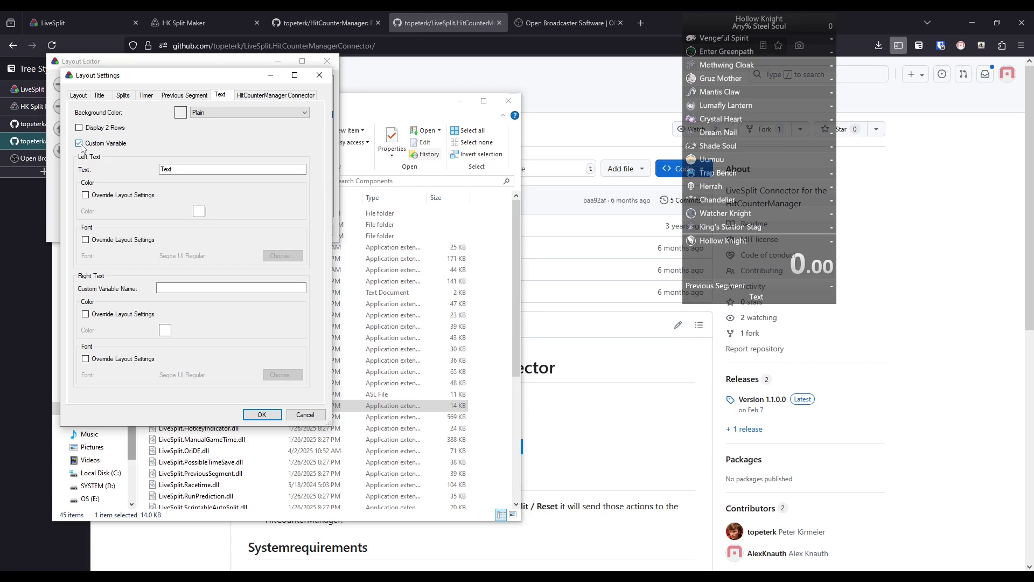
pyautogui.doubleClick(178, 171)
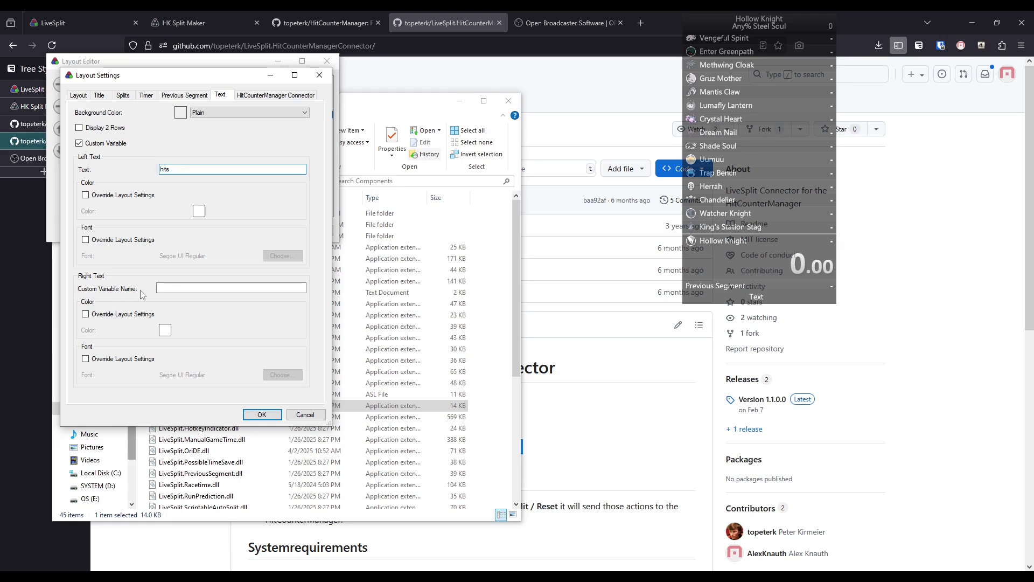
pyautogui.click(176, 288)
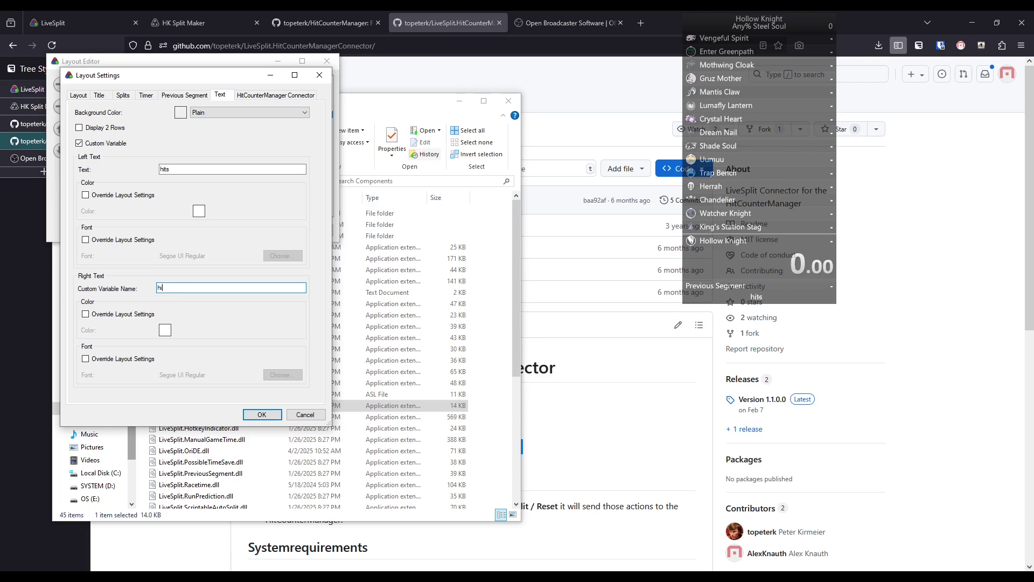
# Reconnect the HitCounterManager Connector to HitCounterManager and accept the layout settings and layout changes.
pyautogui.click(265, 96)
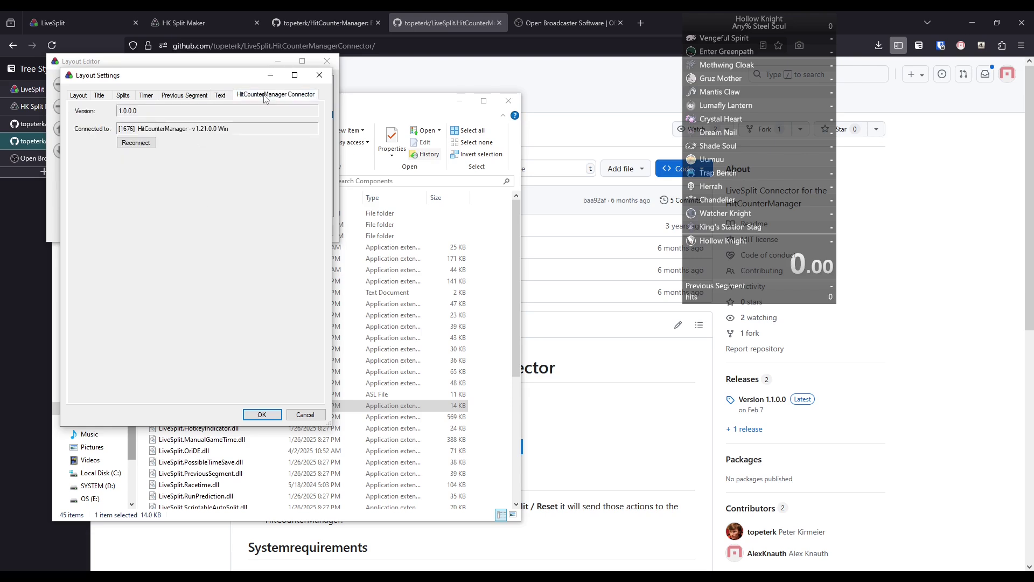
pyautogui.click(131, 146)
pyautogui.click(262, 414)
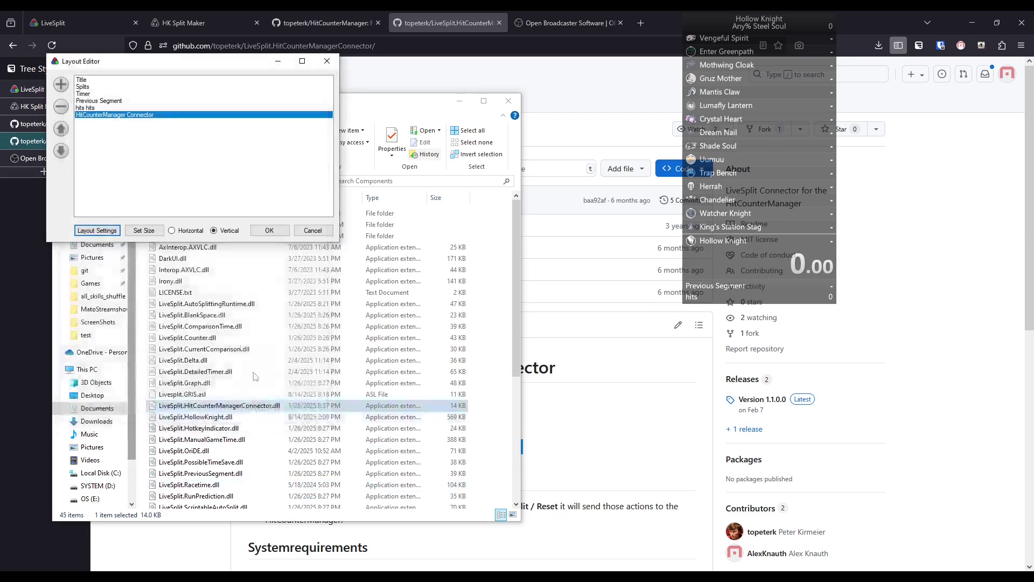
pyautogui.click(269, 230)
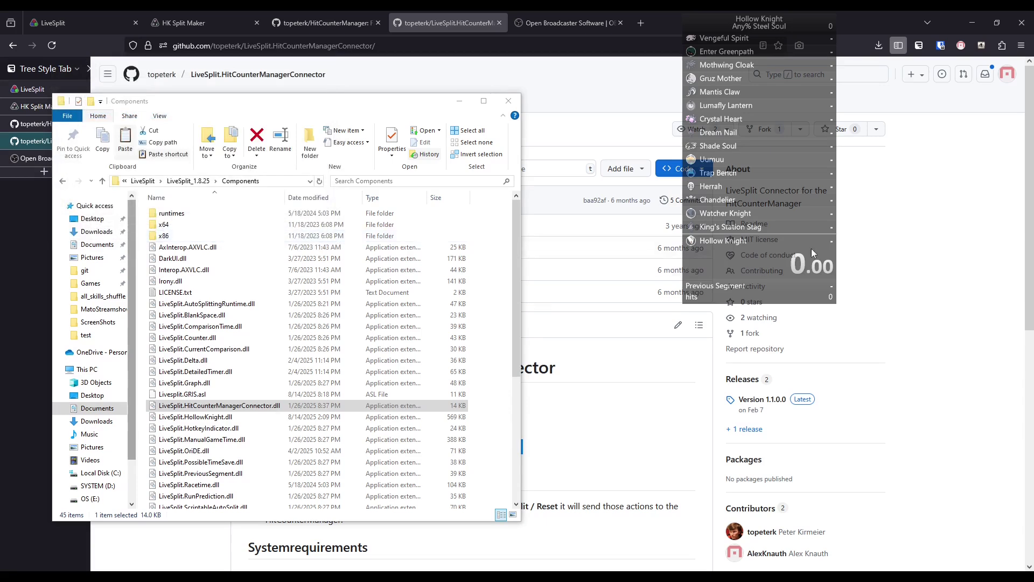
# Save the LiveSplit layout as hits-demo-layout.lsl in the guides folder, replacing the existing file.
pyautogui.rightClick(741, 155)
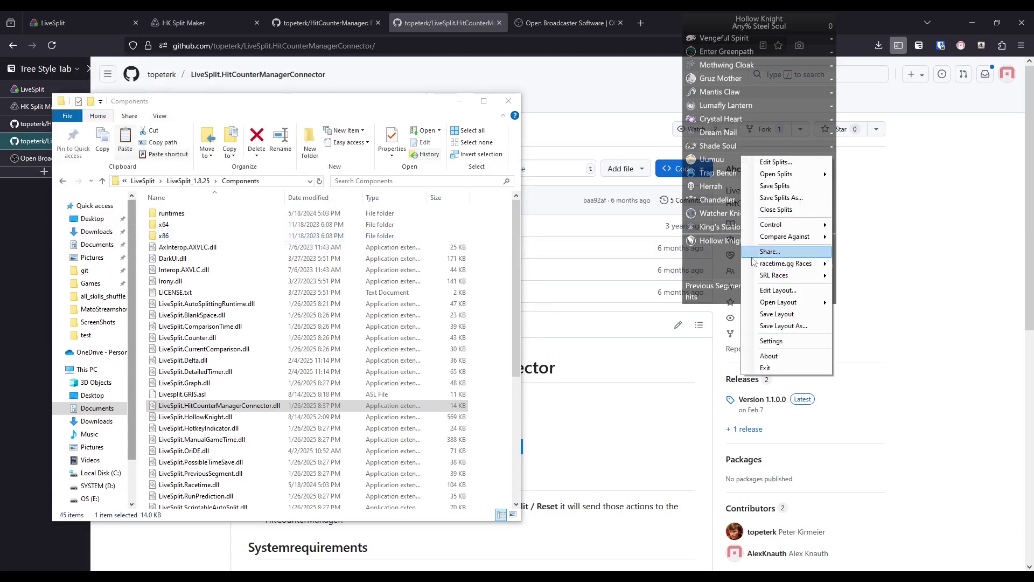
pyautogui.click(778, 326)
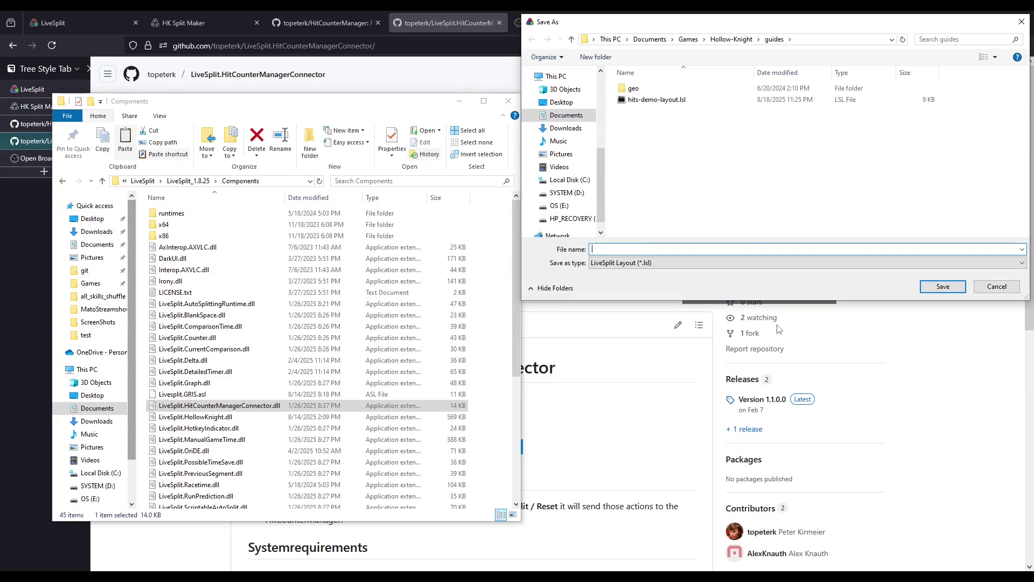
pyautogui.write('hi')
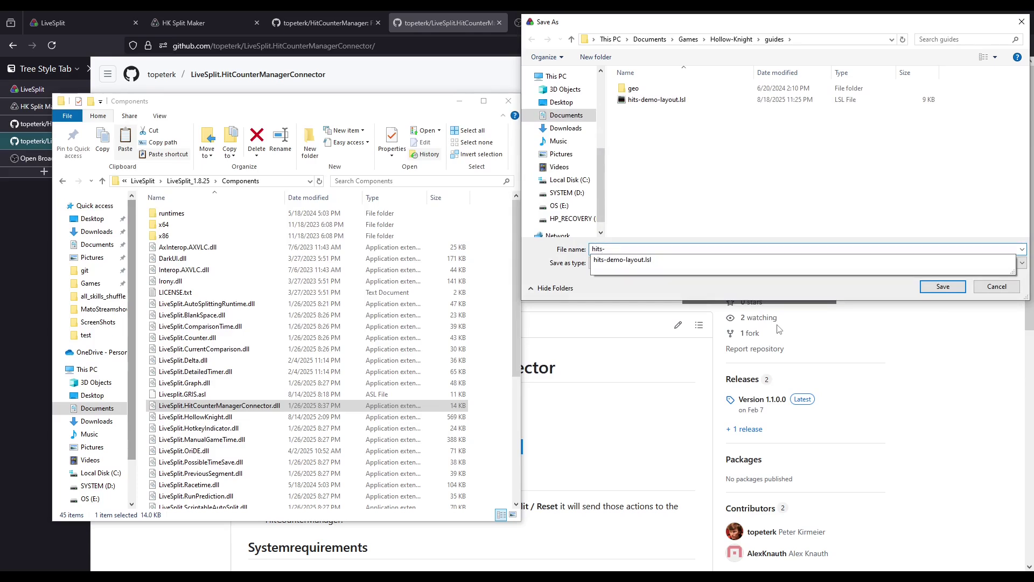
pyautogui.write('ts-')
pyautogui.press('Down')
pyautogui.press('Return')
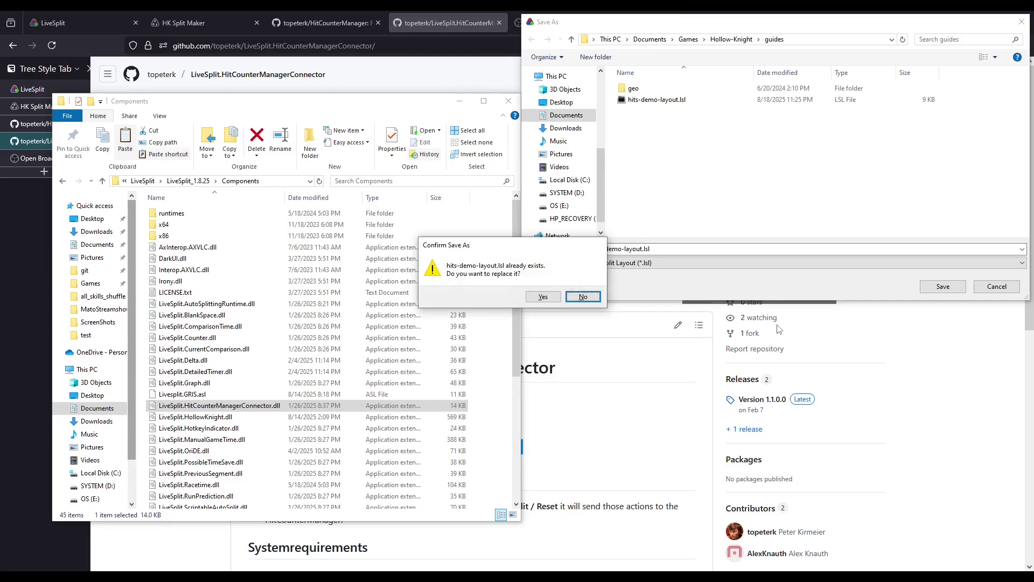
pyautogui.click(543, 296)
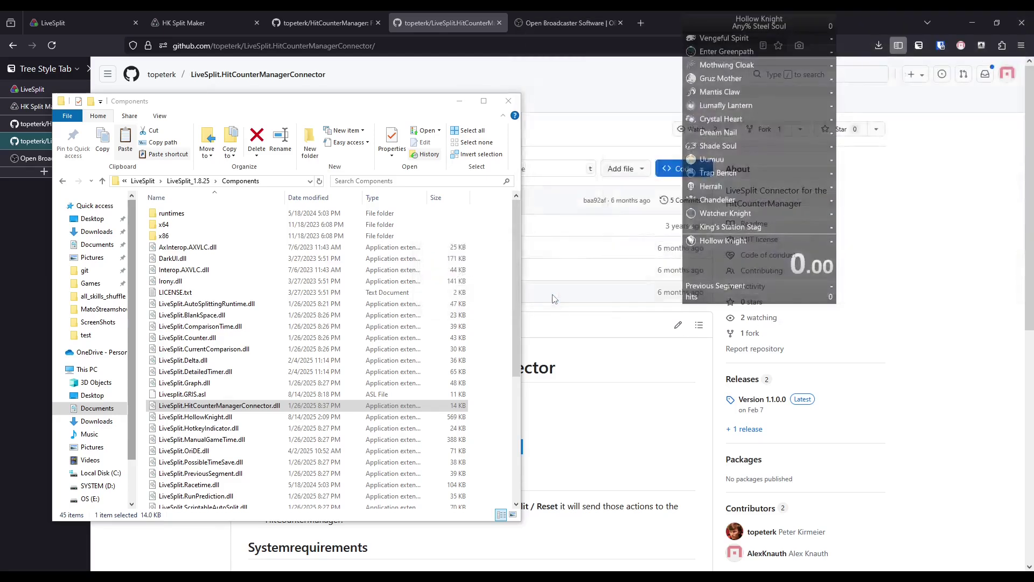
# Bring up the OBS website, switch to OBS Studio, and create a Browser source named HitCounterManager in the Display scene.
pyautogui.click(40, 160)
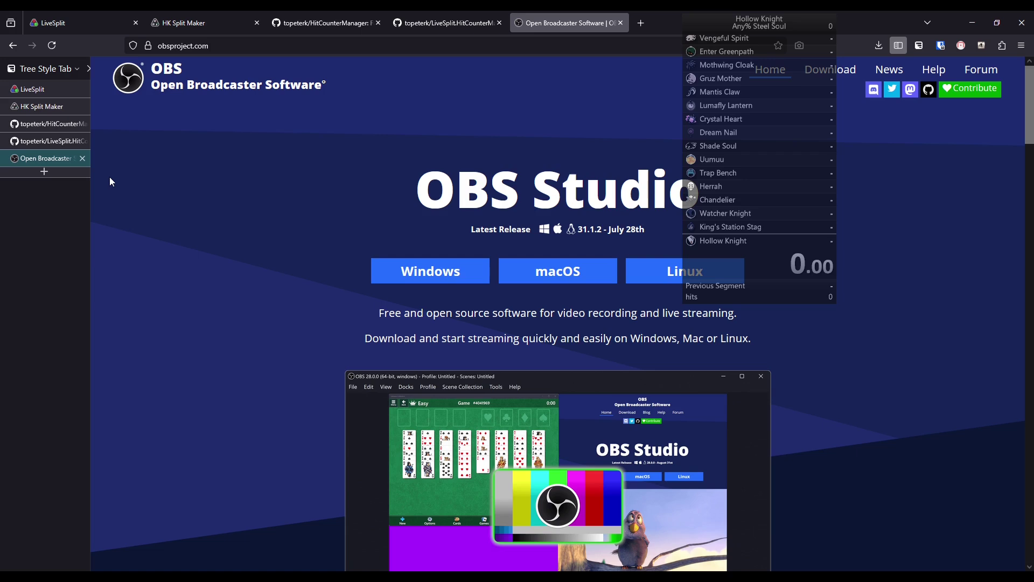
pyautogui.hotkey('alt', 'Tab')
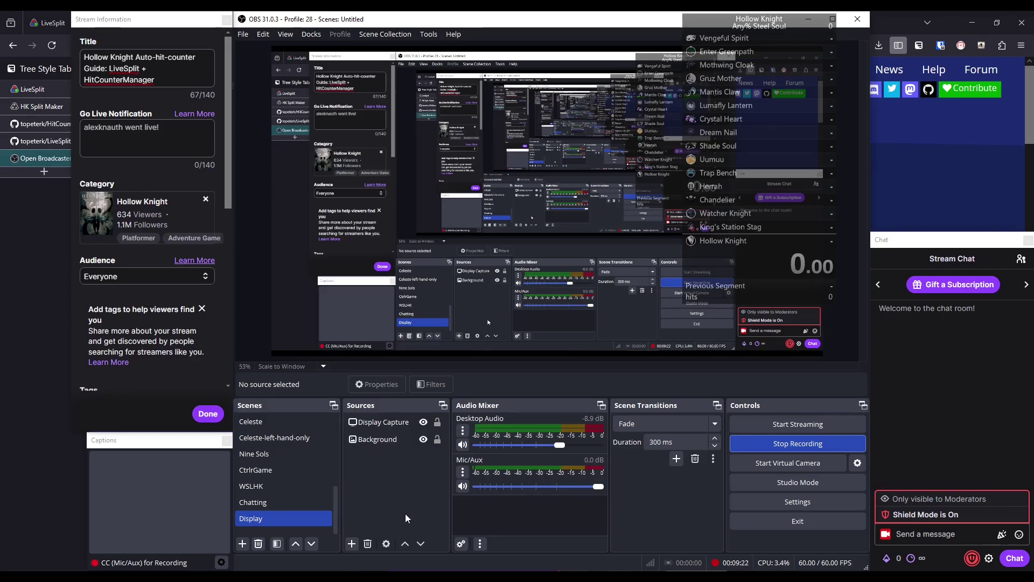
pyautogui.click(351, 543)
pyautogui.click(366, 292)
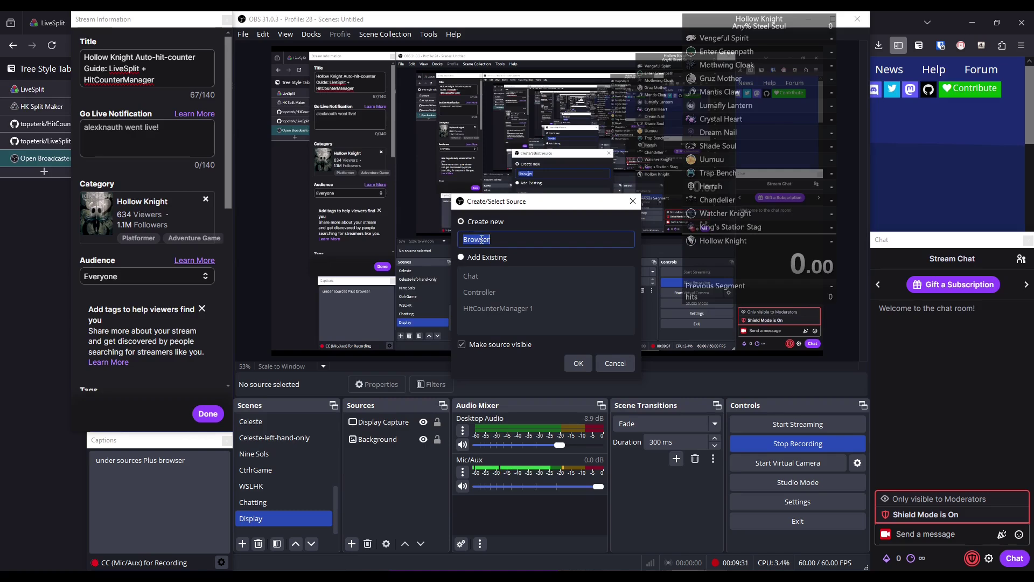
pyautogui.write('Hit')
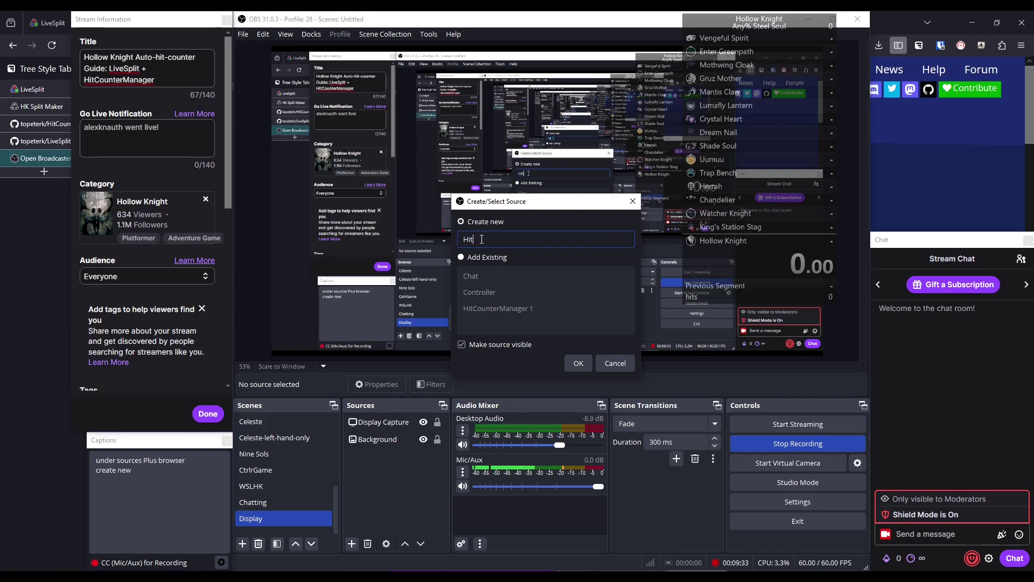
pyautogui.write('Counter')
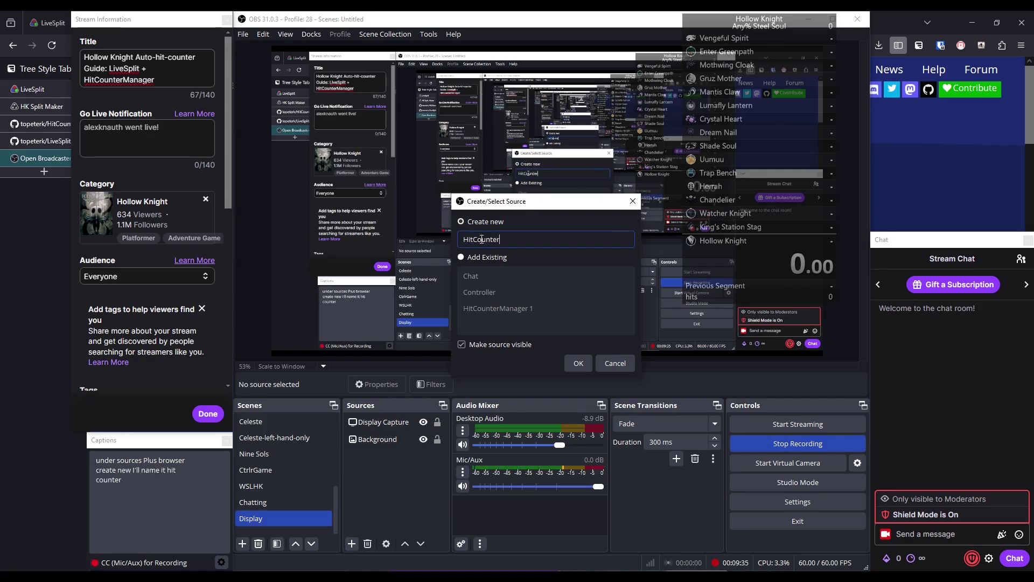
pyautogui.write('Manager')
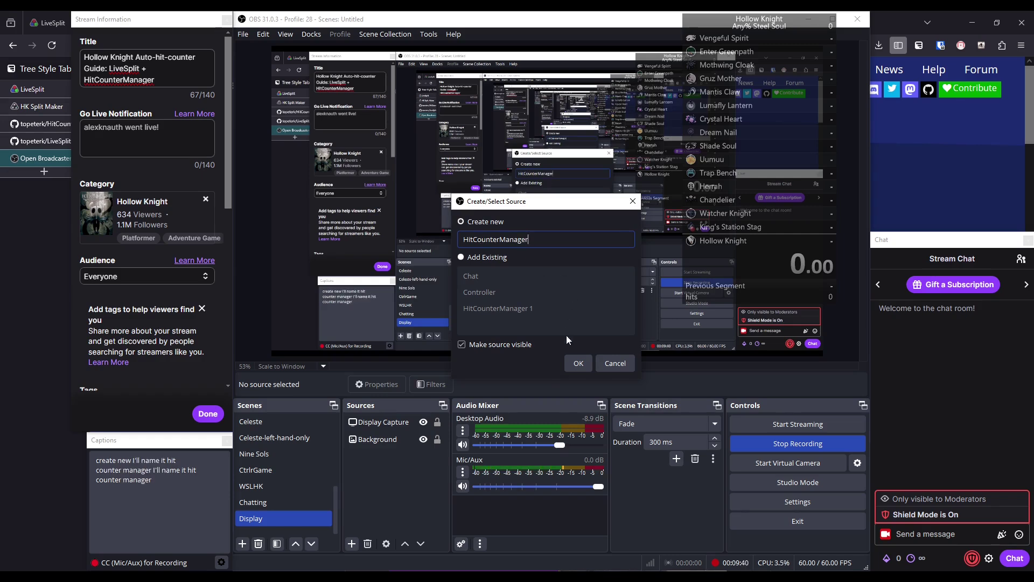
pyautogui.click(570, 365)
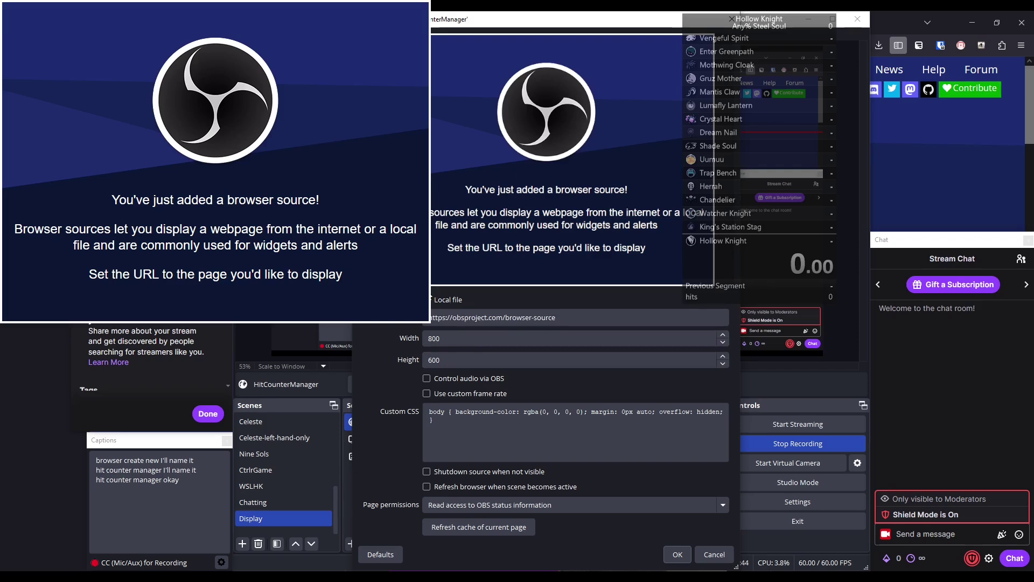
# Point the browser source to the local file HitCounterGui.html in HitCounterManager's Designs folder, accept its properties, and move the overlay to the canvas's right edge.
pyautogui.click(430, 304)
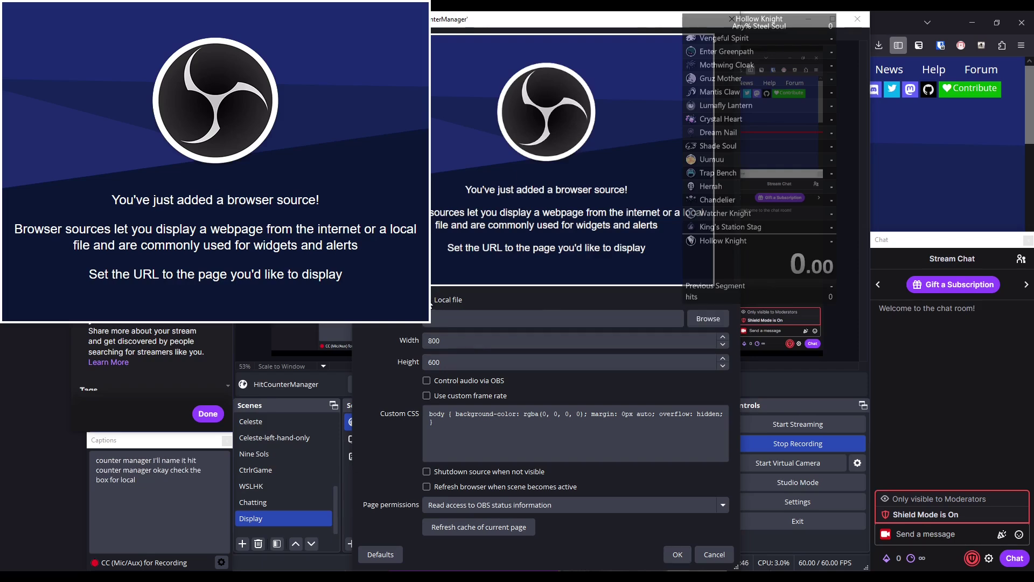
pyautogui.click(708, 319)
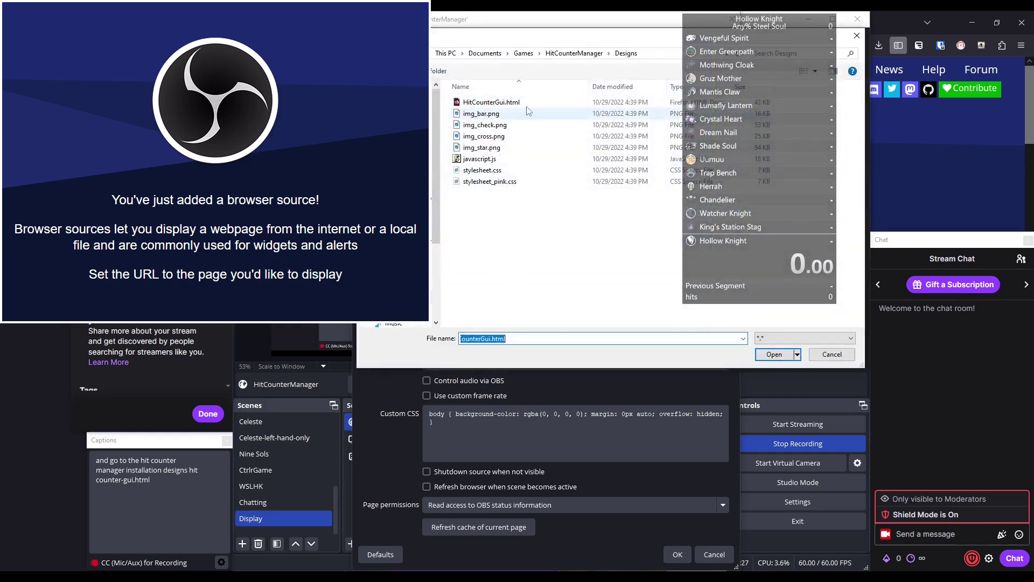
pyautogui.click(575, 53)
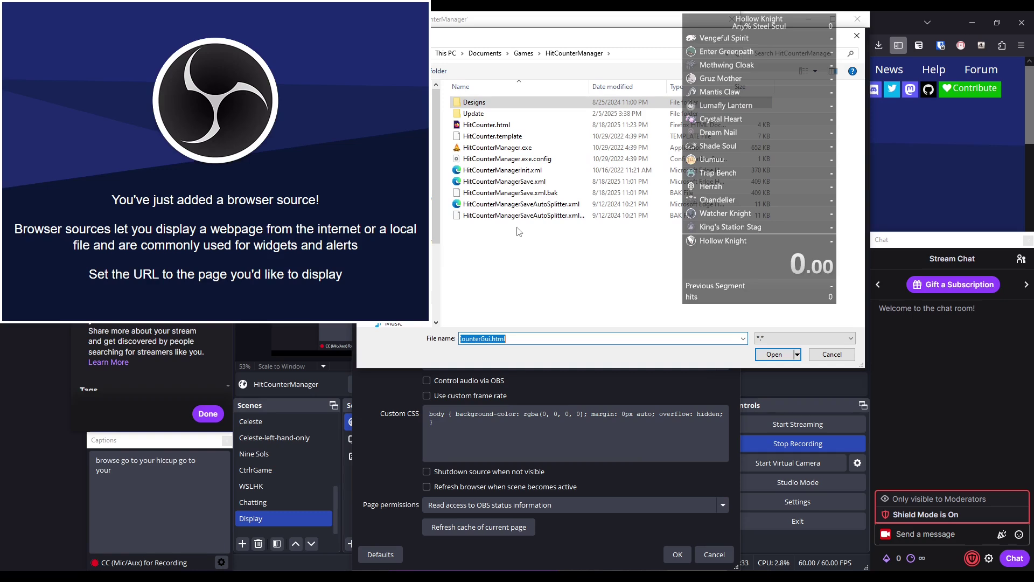
pyautogui.doubleClick(504, 103)
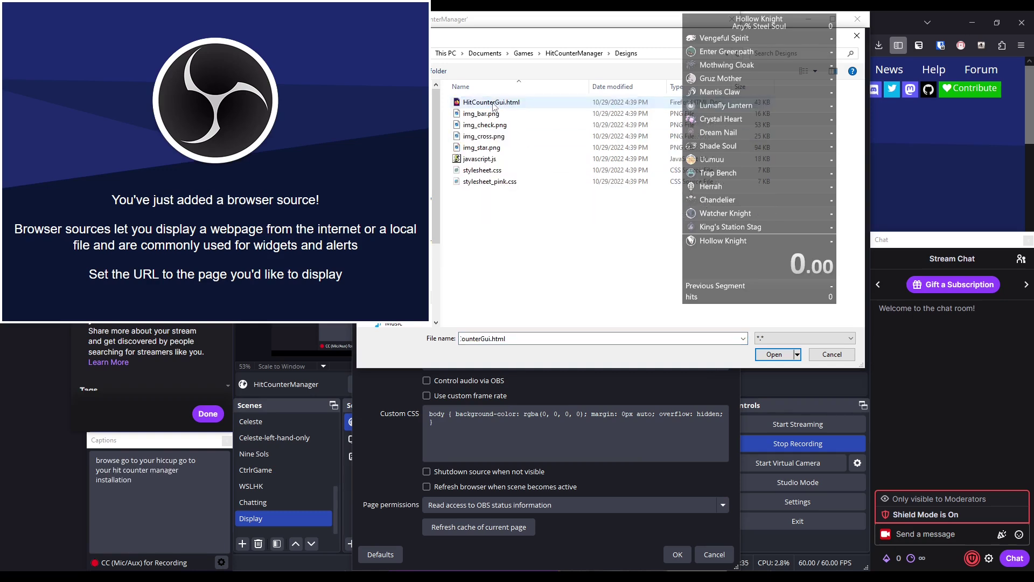
pyautogui.click(493, 102)
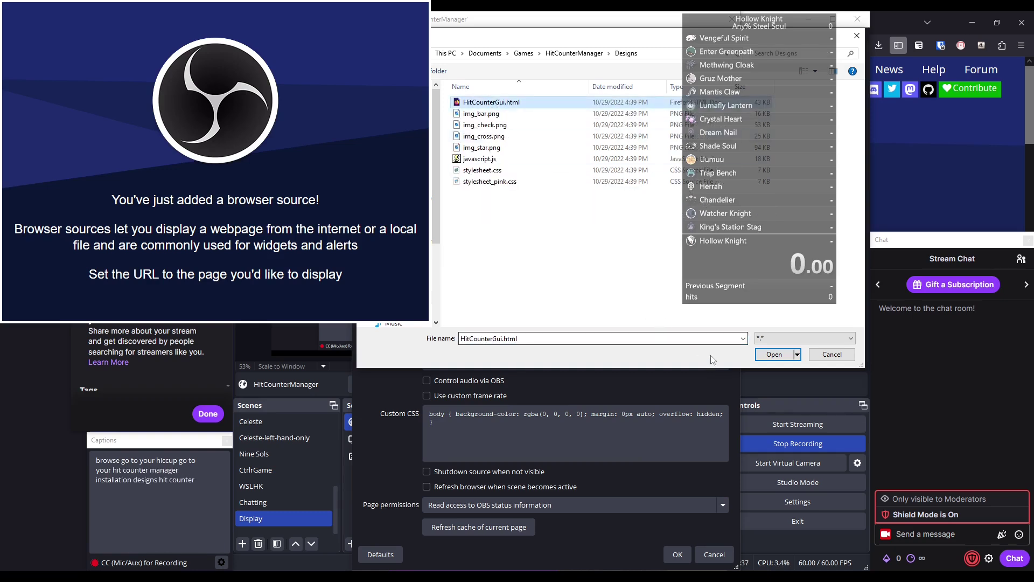
pyautogui.click(769, 355)
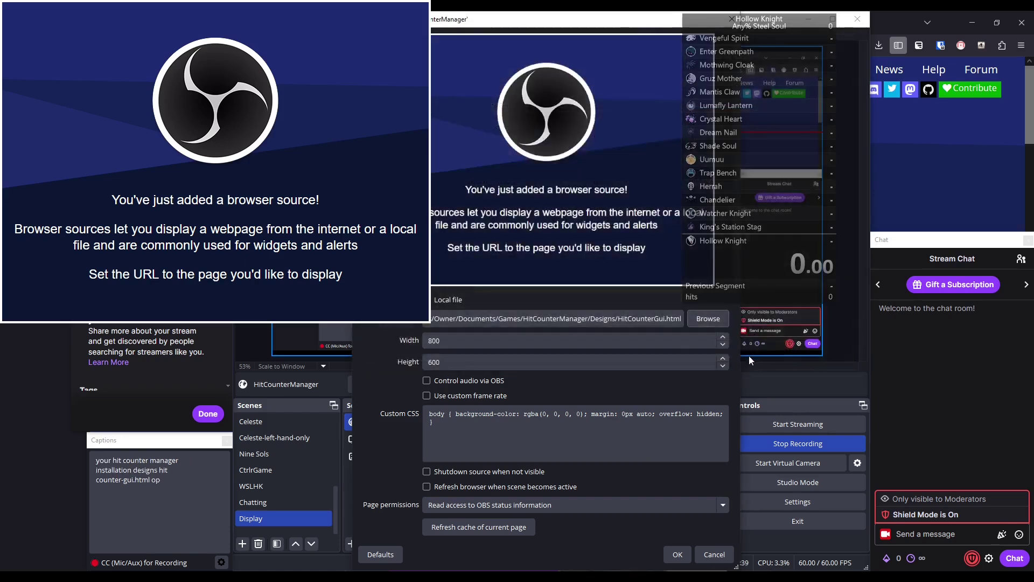
pyautogui.click(673, 555)
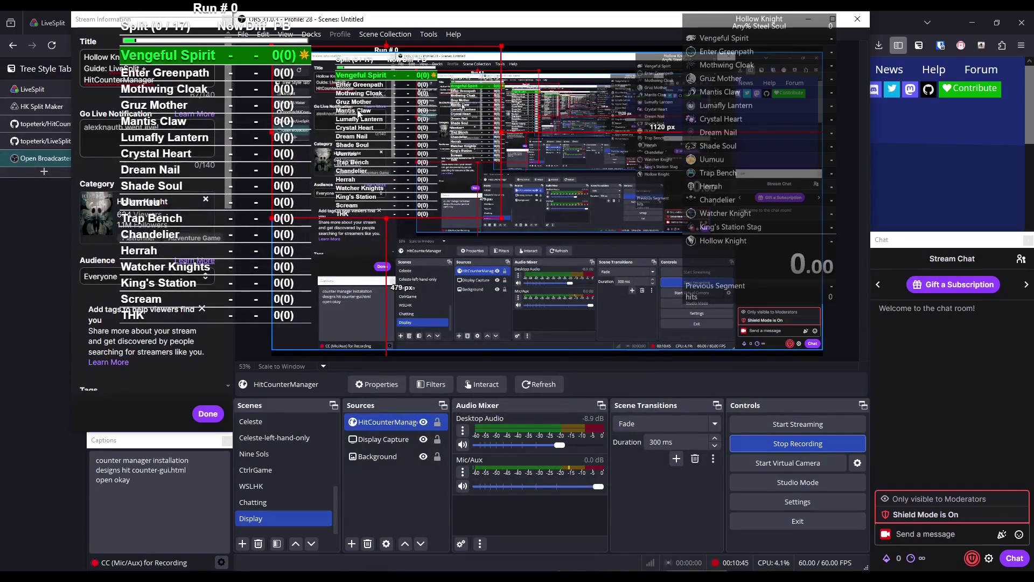
pyautogui.moveTo(165, 114); pyautogui.dragTo(743, 115)
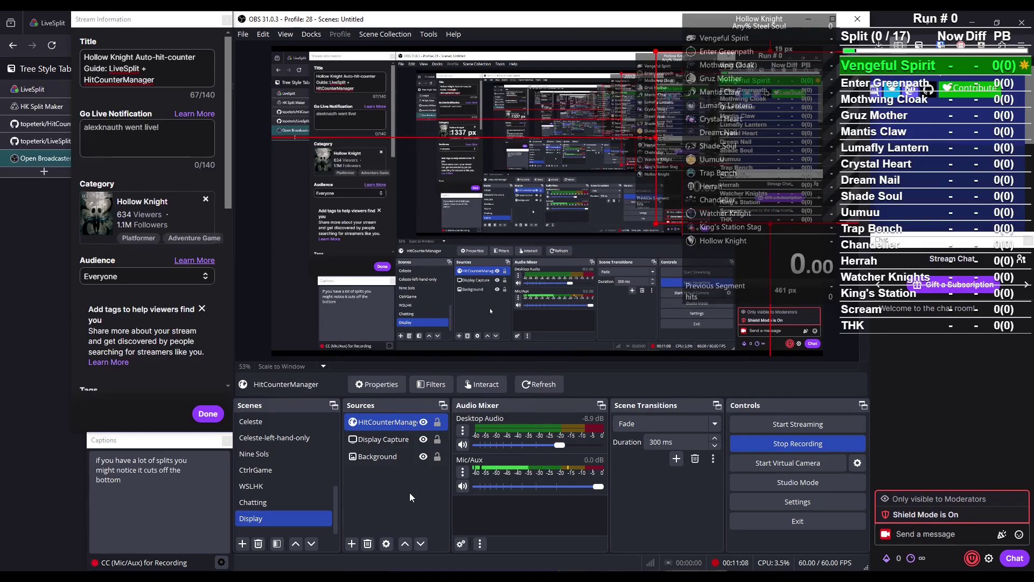
# Switch to HitCounterManager and set its behavior settings to show the last 7 finished splits and the next 7 upcoming splits.
pyautogui.hotkey('alt', 'Tab')
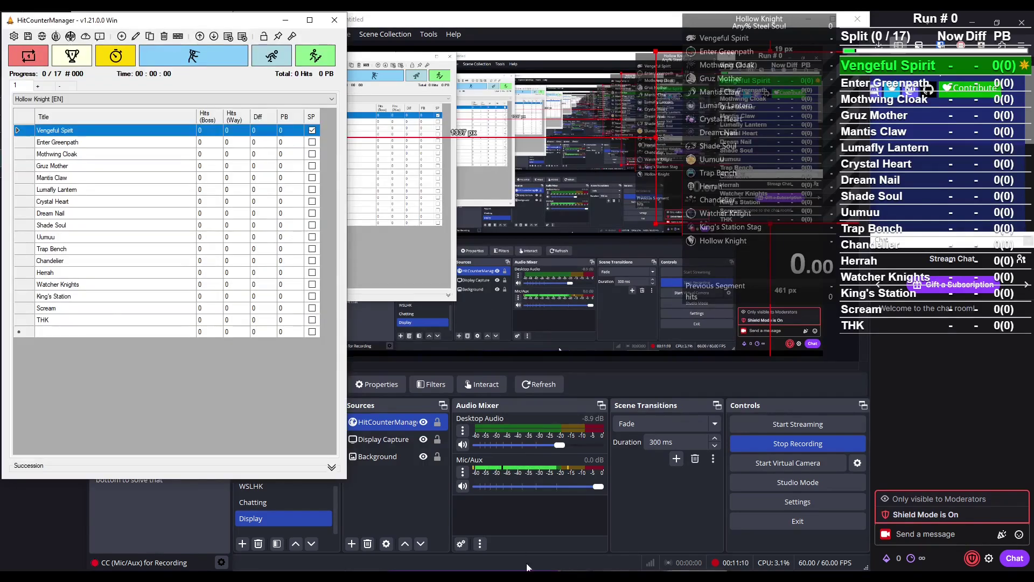
pyautogui.click(14, 36)
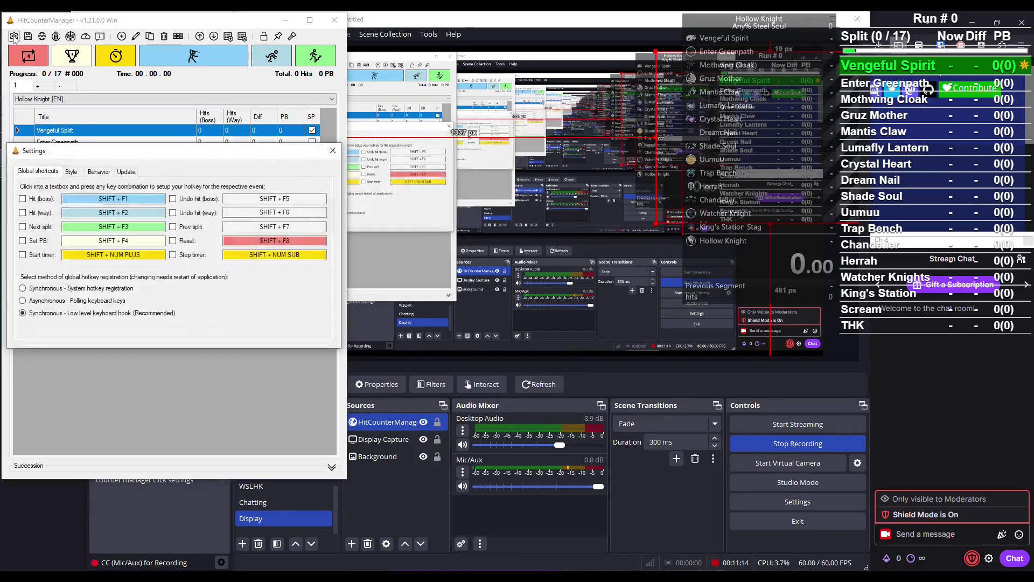
pyautogui.click(99, 171)
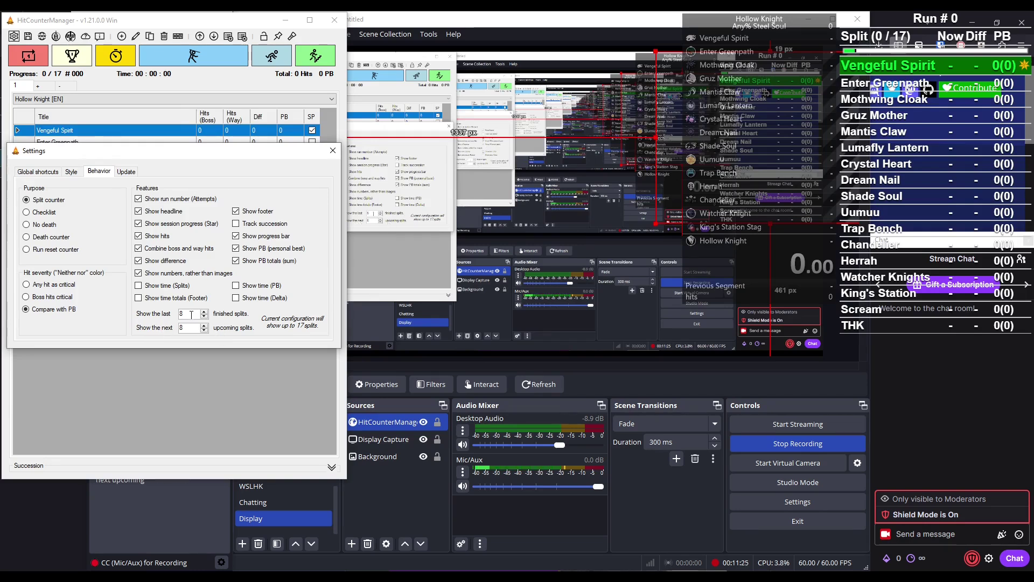
pyautogui.click(204, 317)
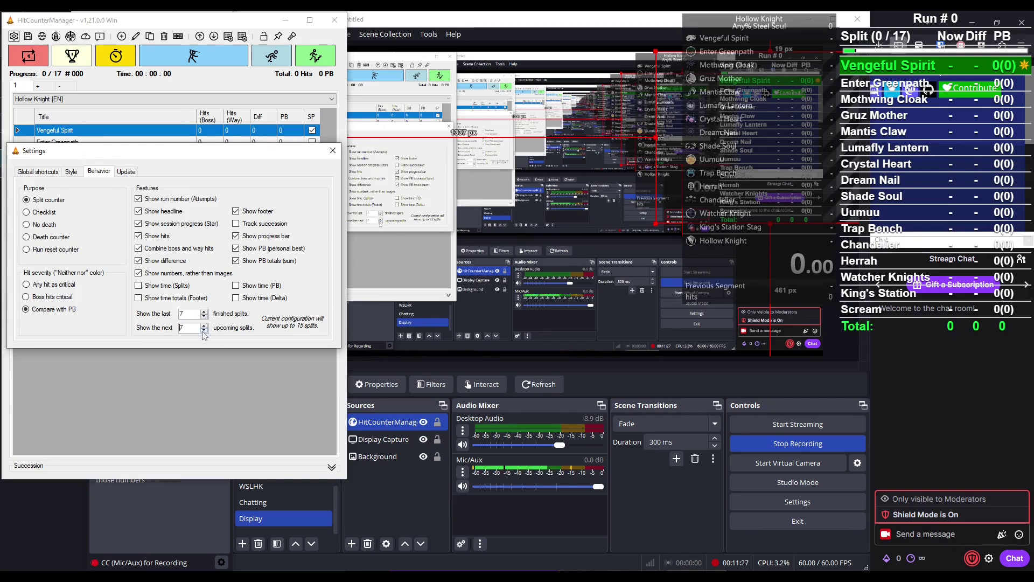